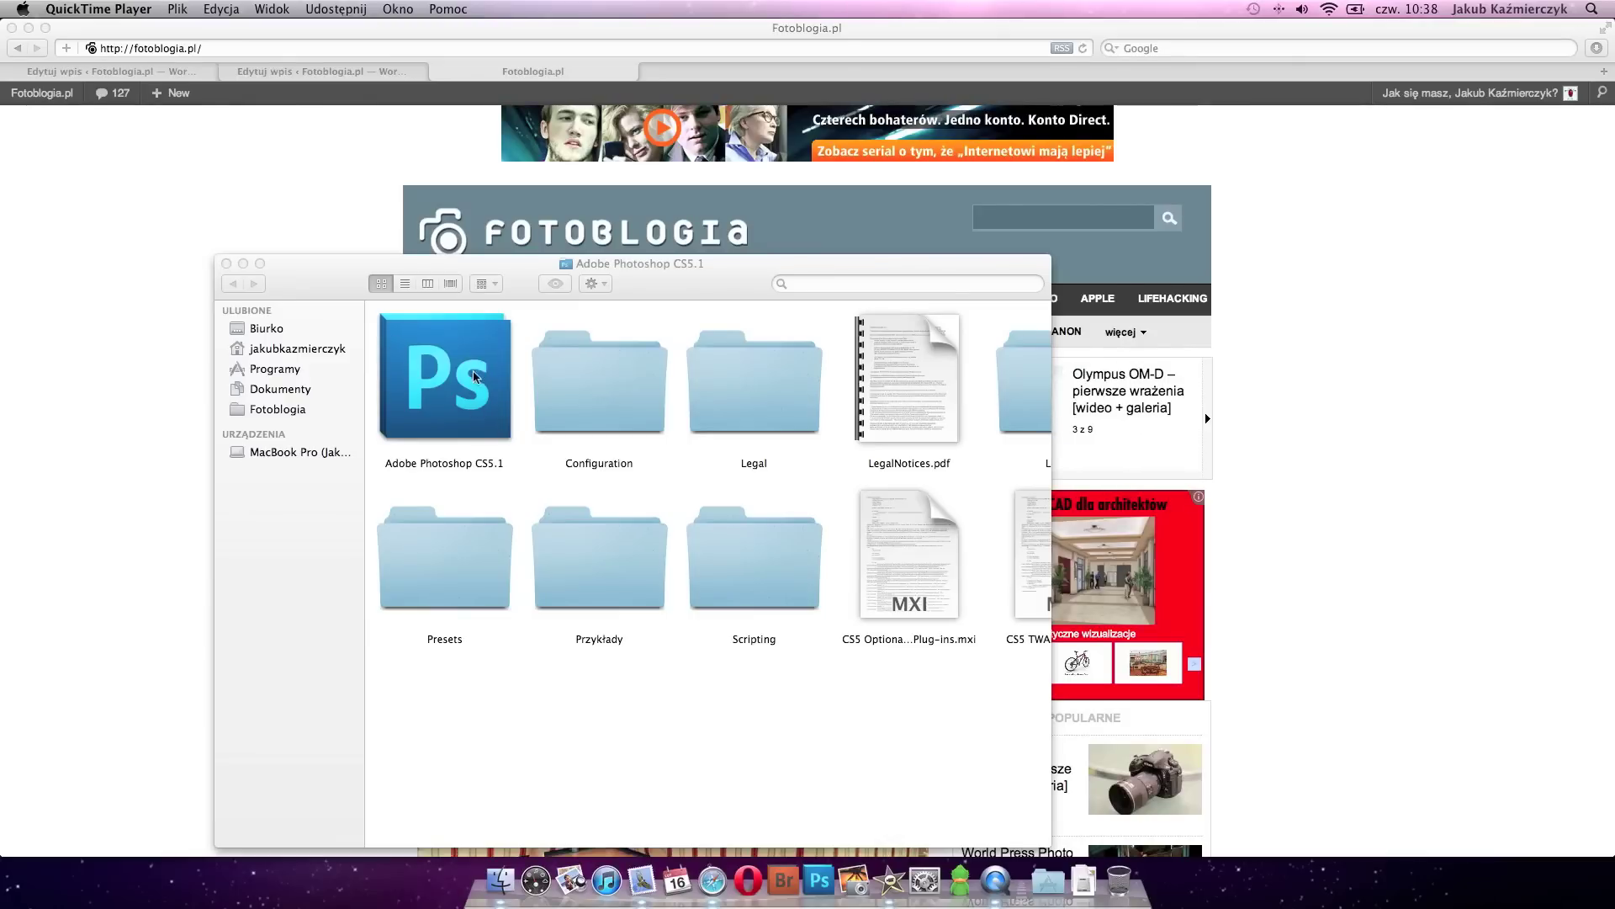
- View the Photoshop application's information window, then close it
click(431, 366)
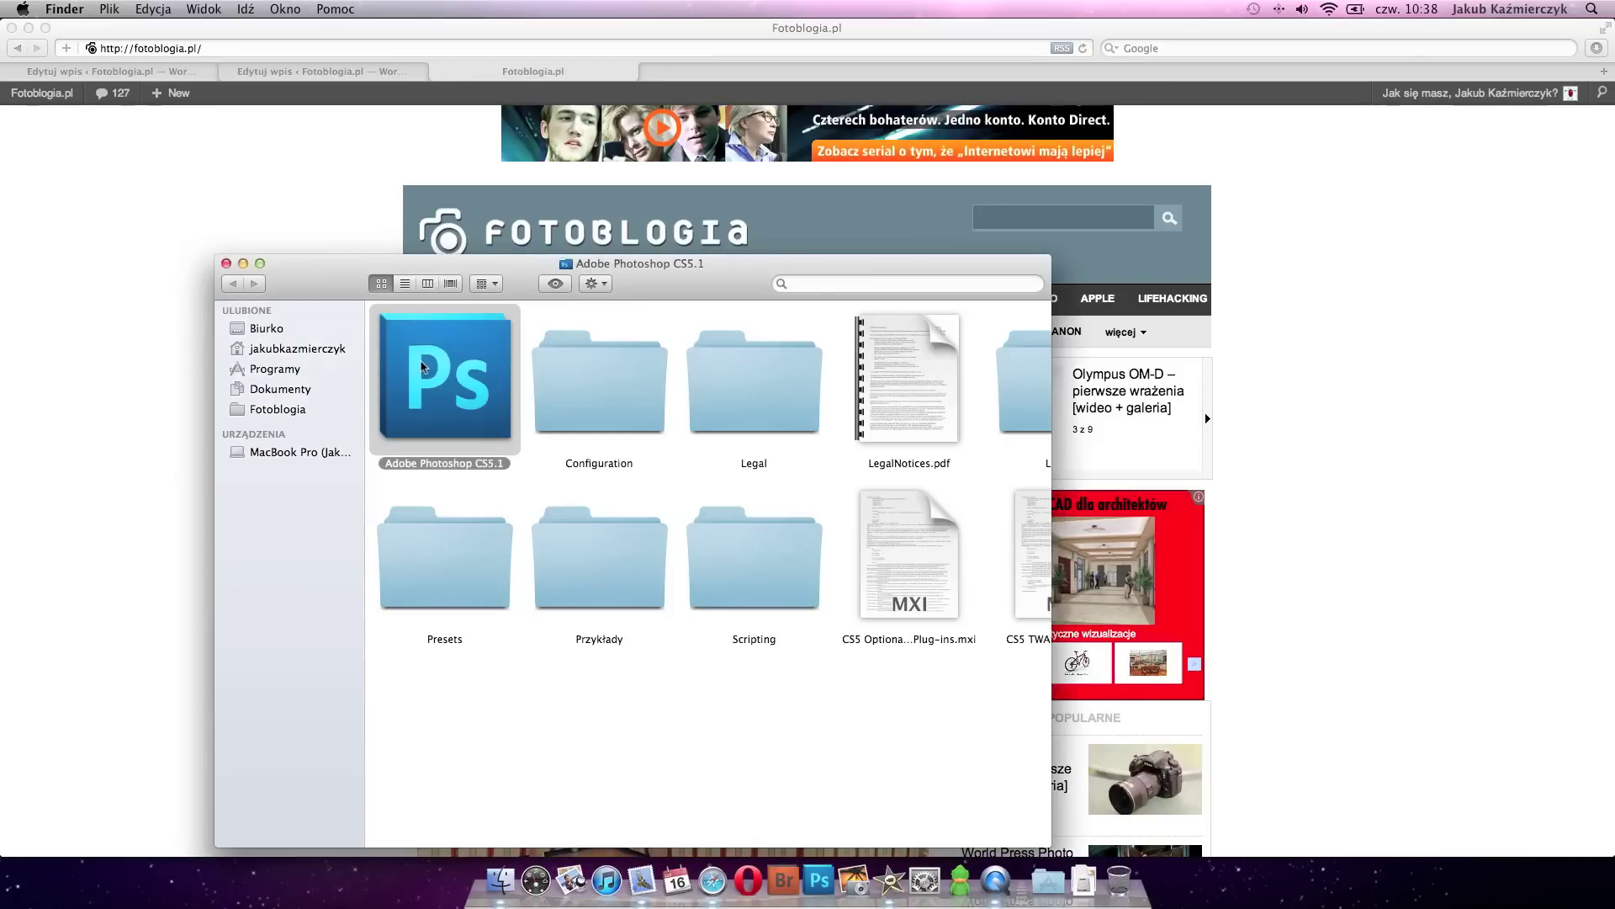
right_click(423, 366)
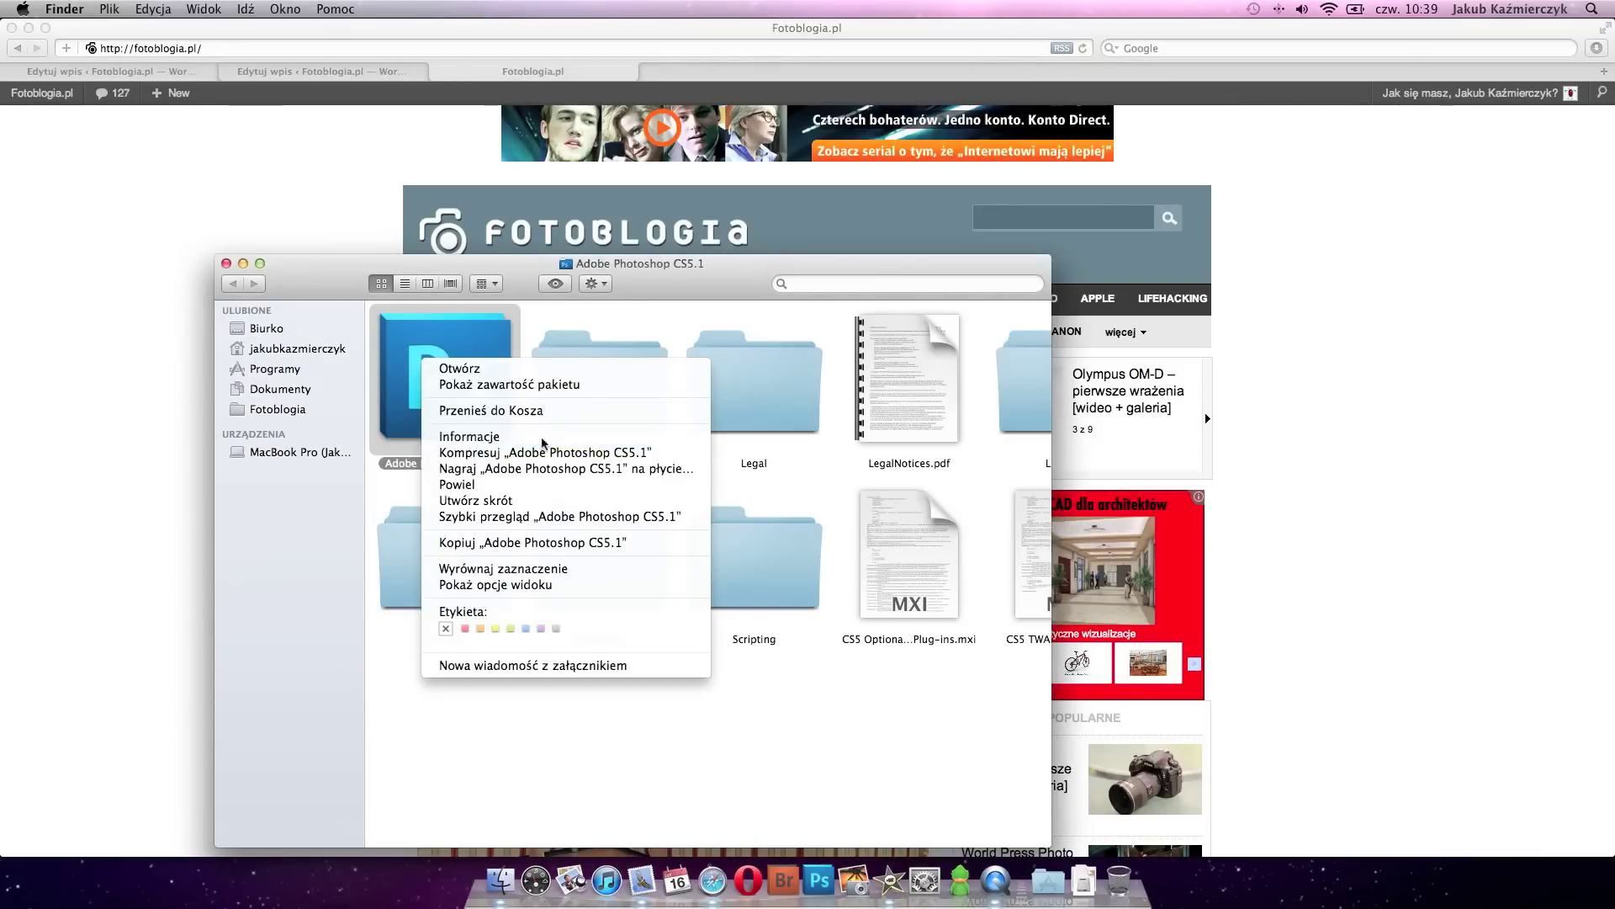
click(455, 435)
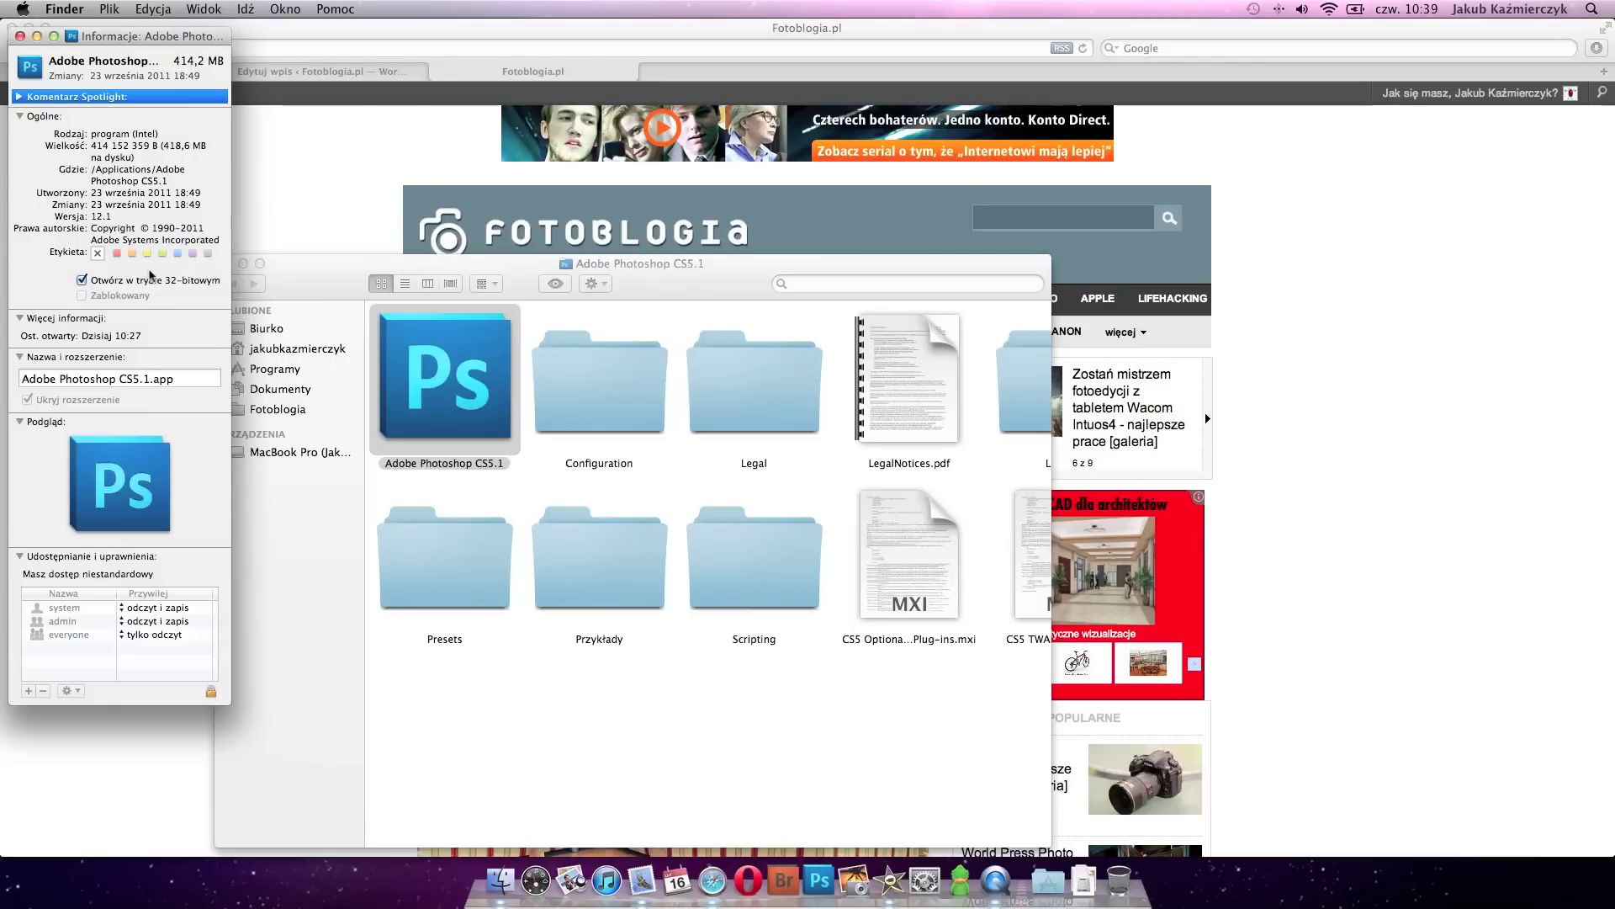
click(20, 36)
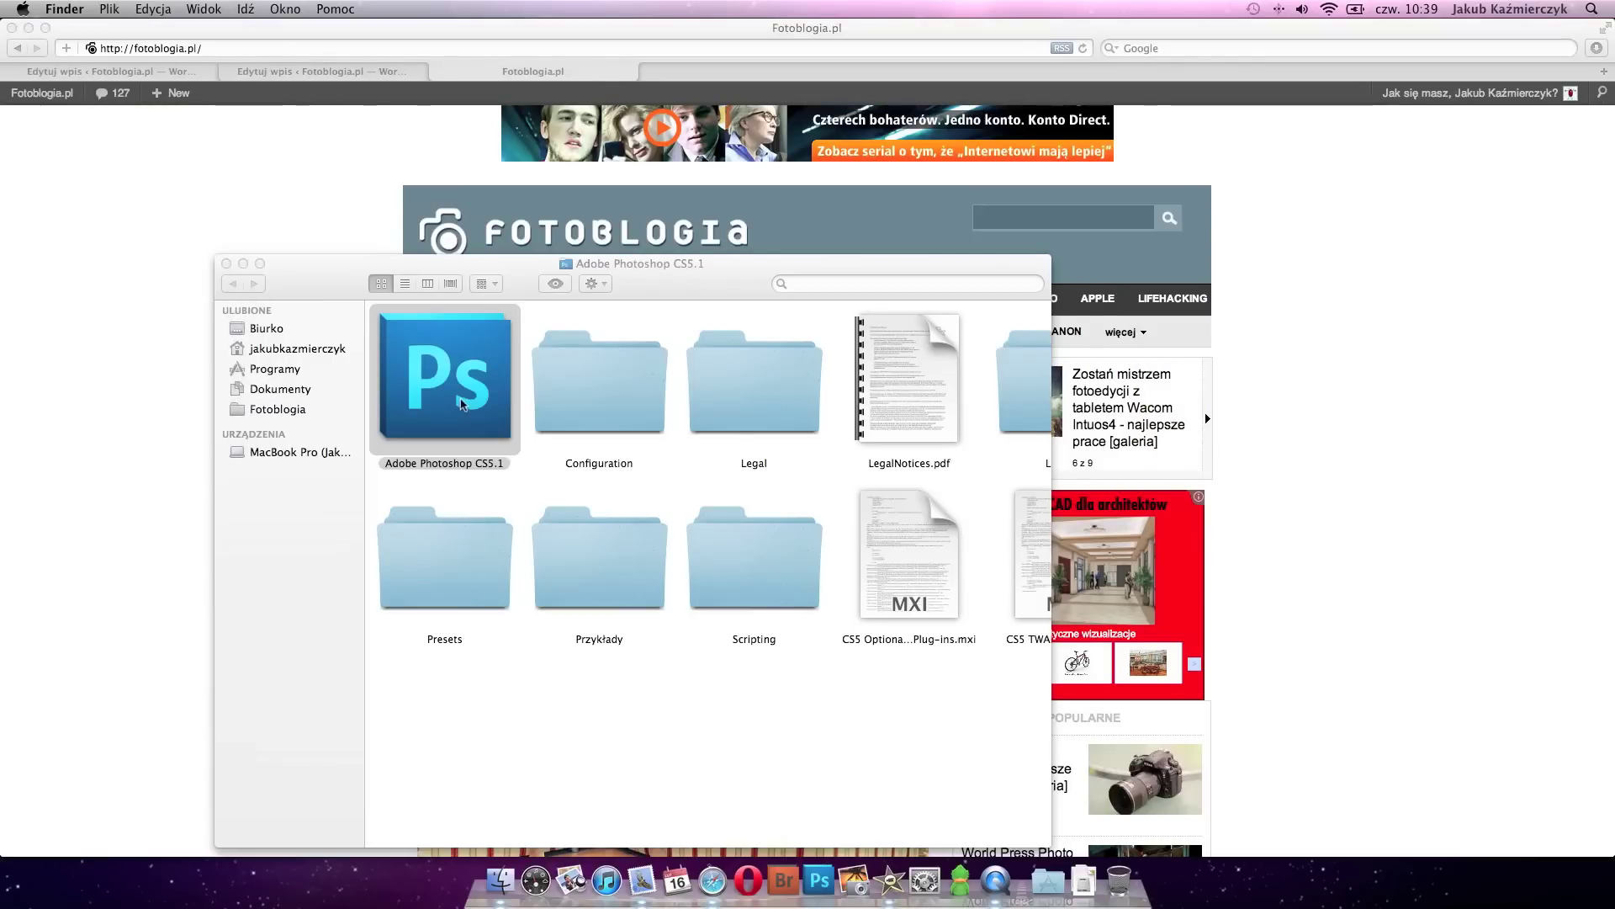
click(446, 368)
- Launch Photoshop CS5.1, close the Color Efex Pro 3.0 panel and open the Plik menu
double_click(446, 367)
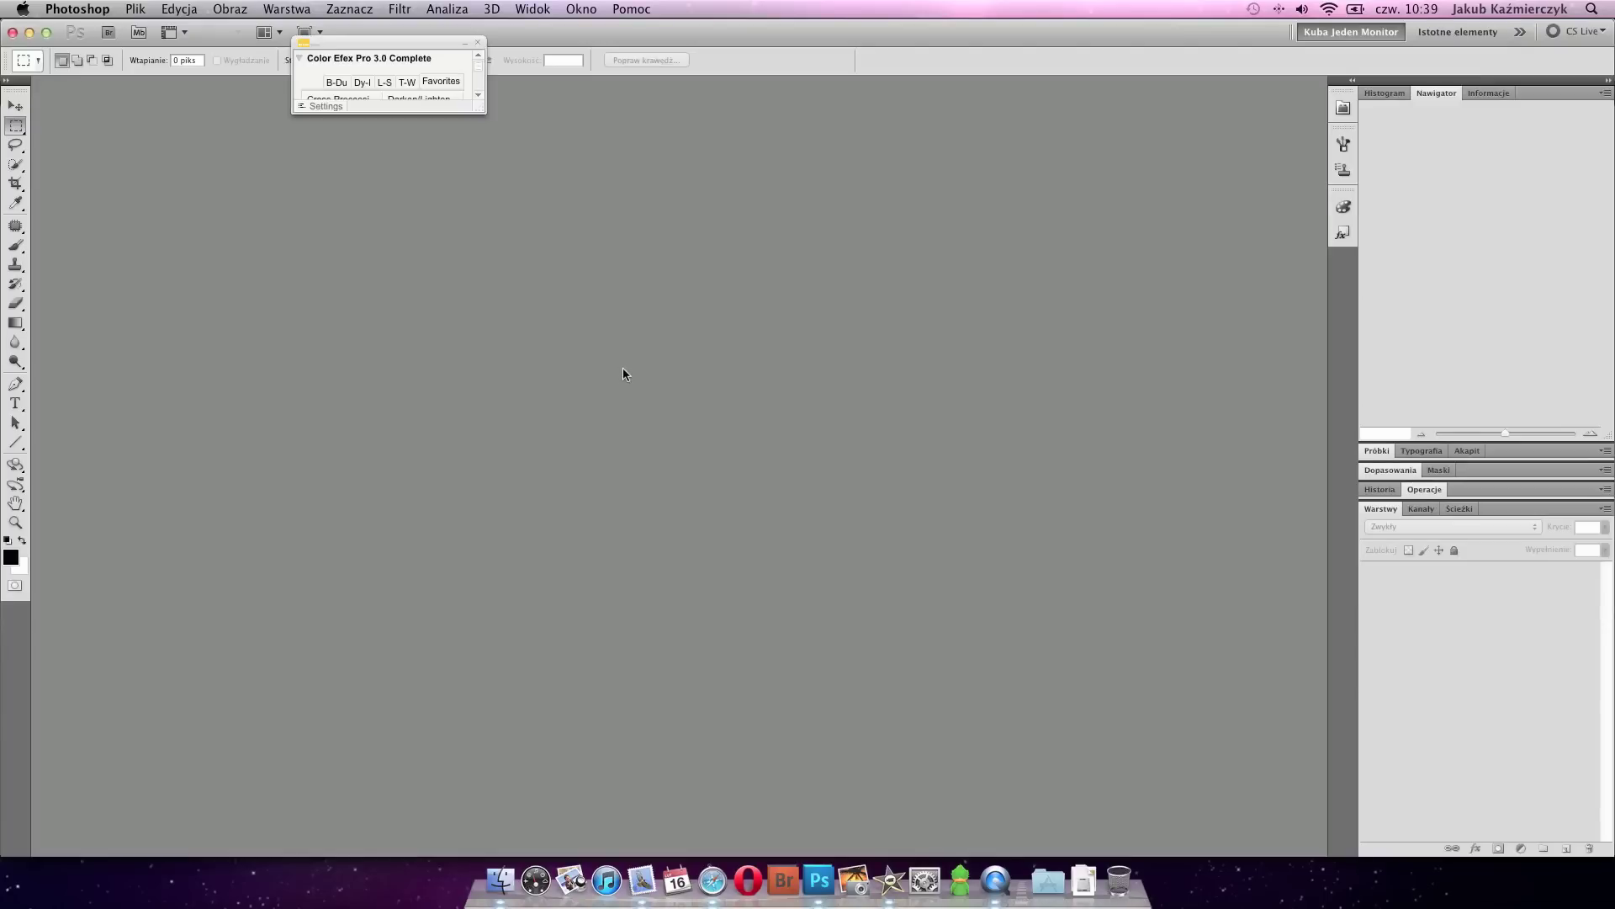
click(465, 43)
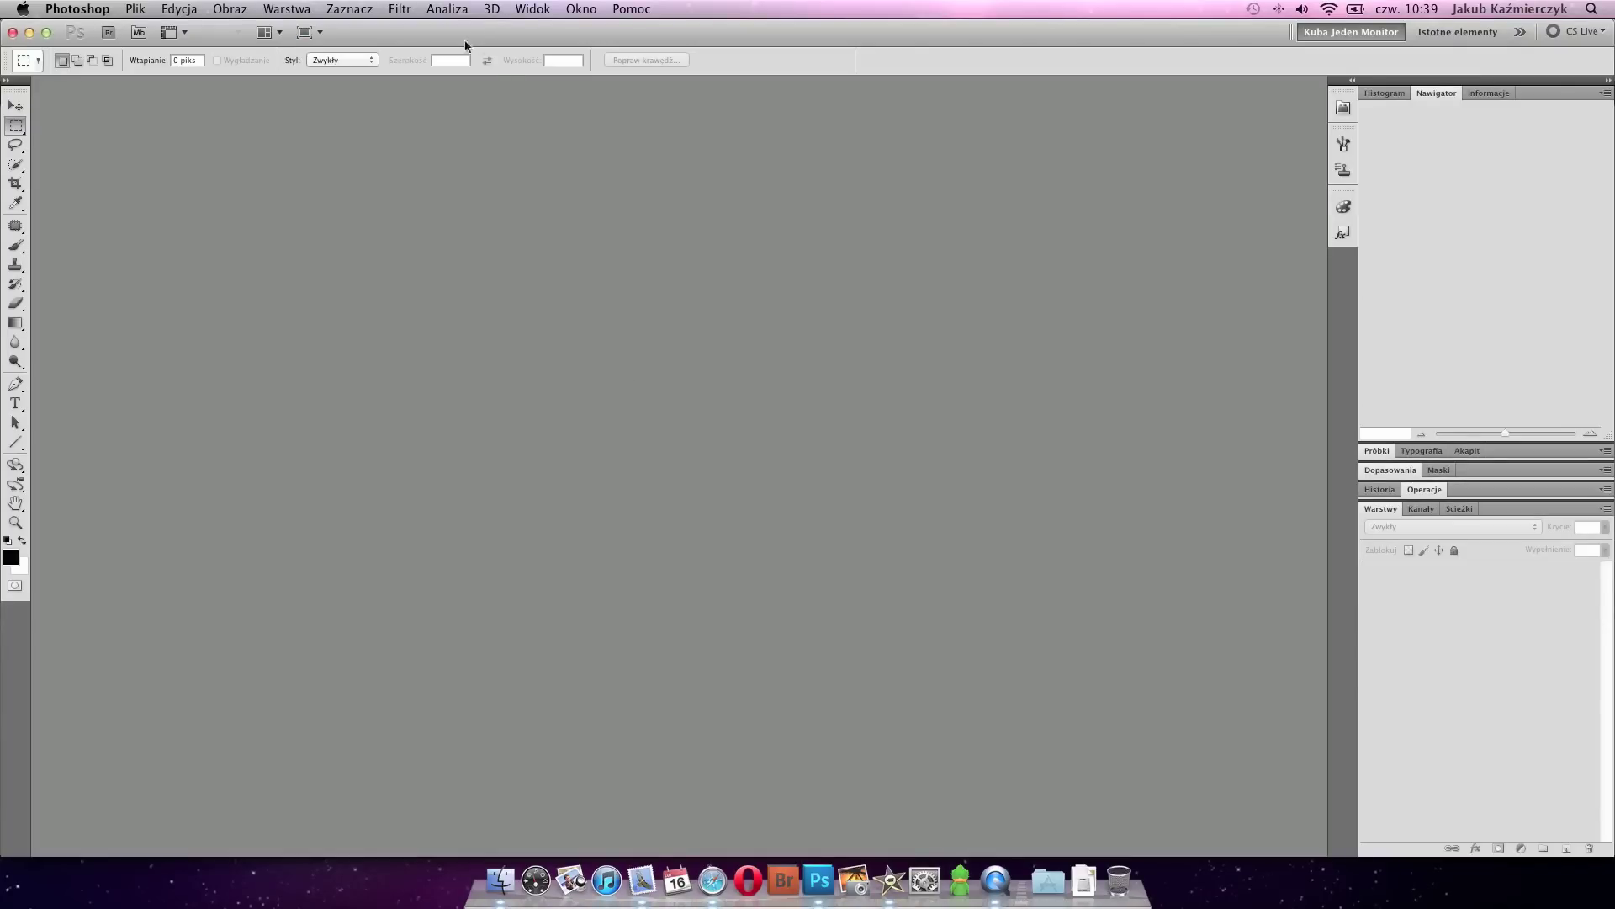
click(135, 11)
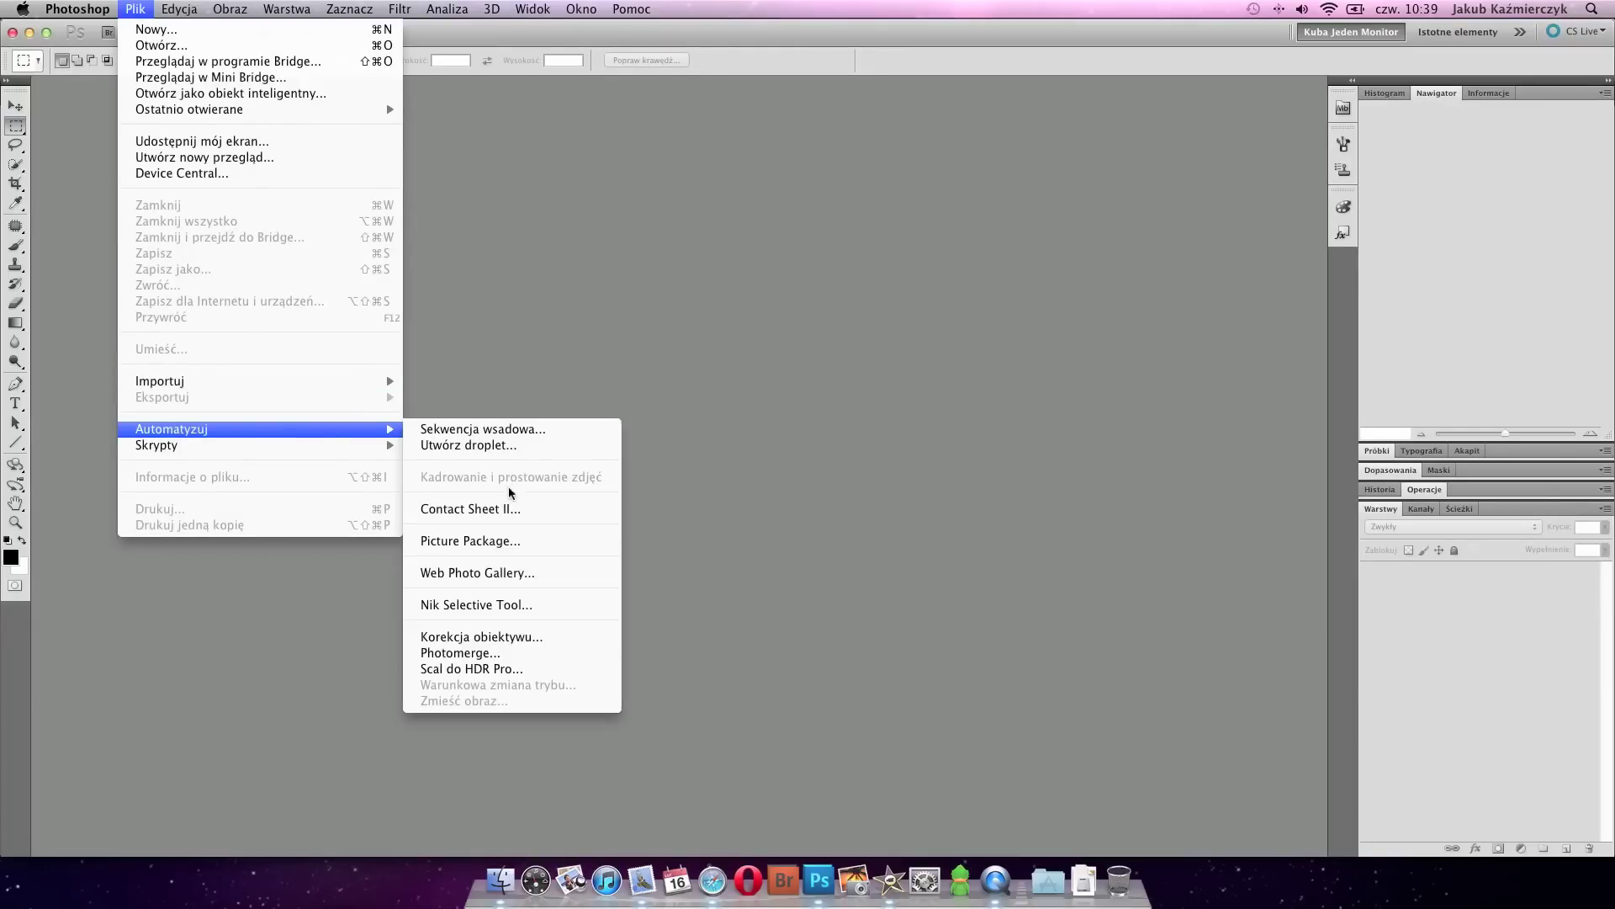
- In Web Photo Gallery, preview the centered frame 1 basic, feedback and info only styles
mouse_move(202, 428)
click(451, 573)
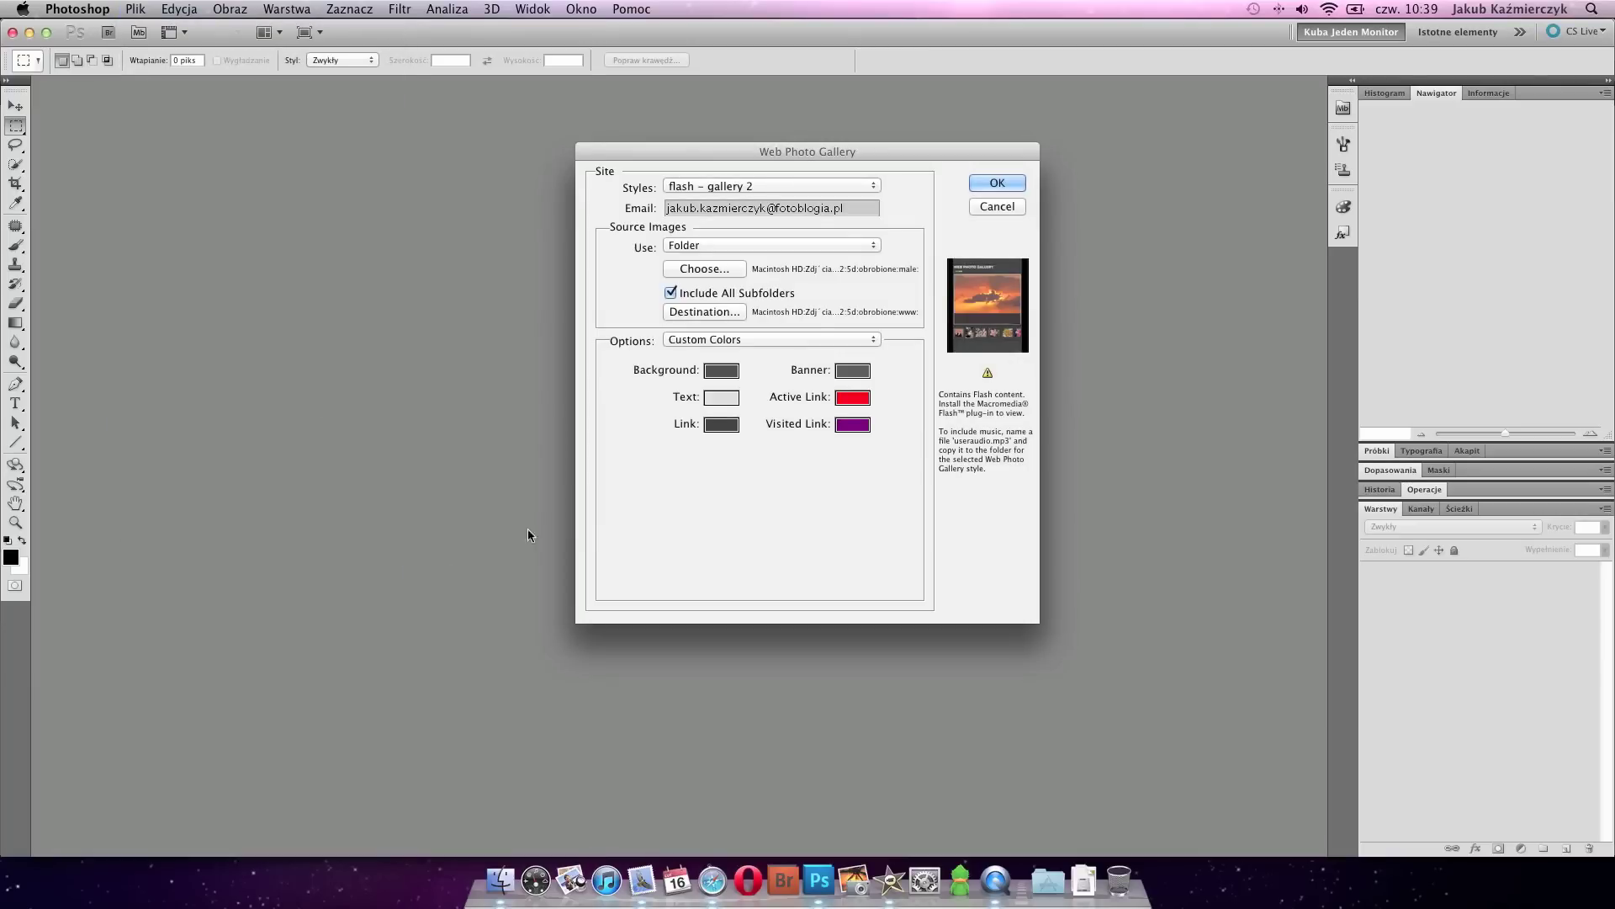
click(813, 186)
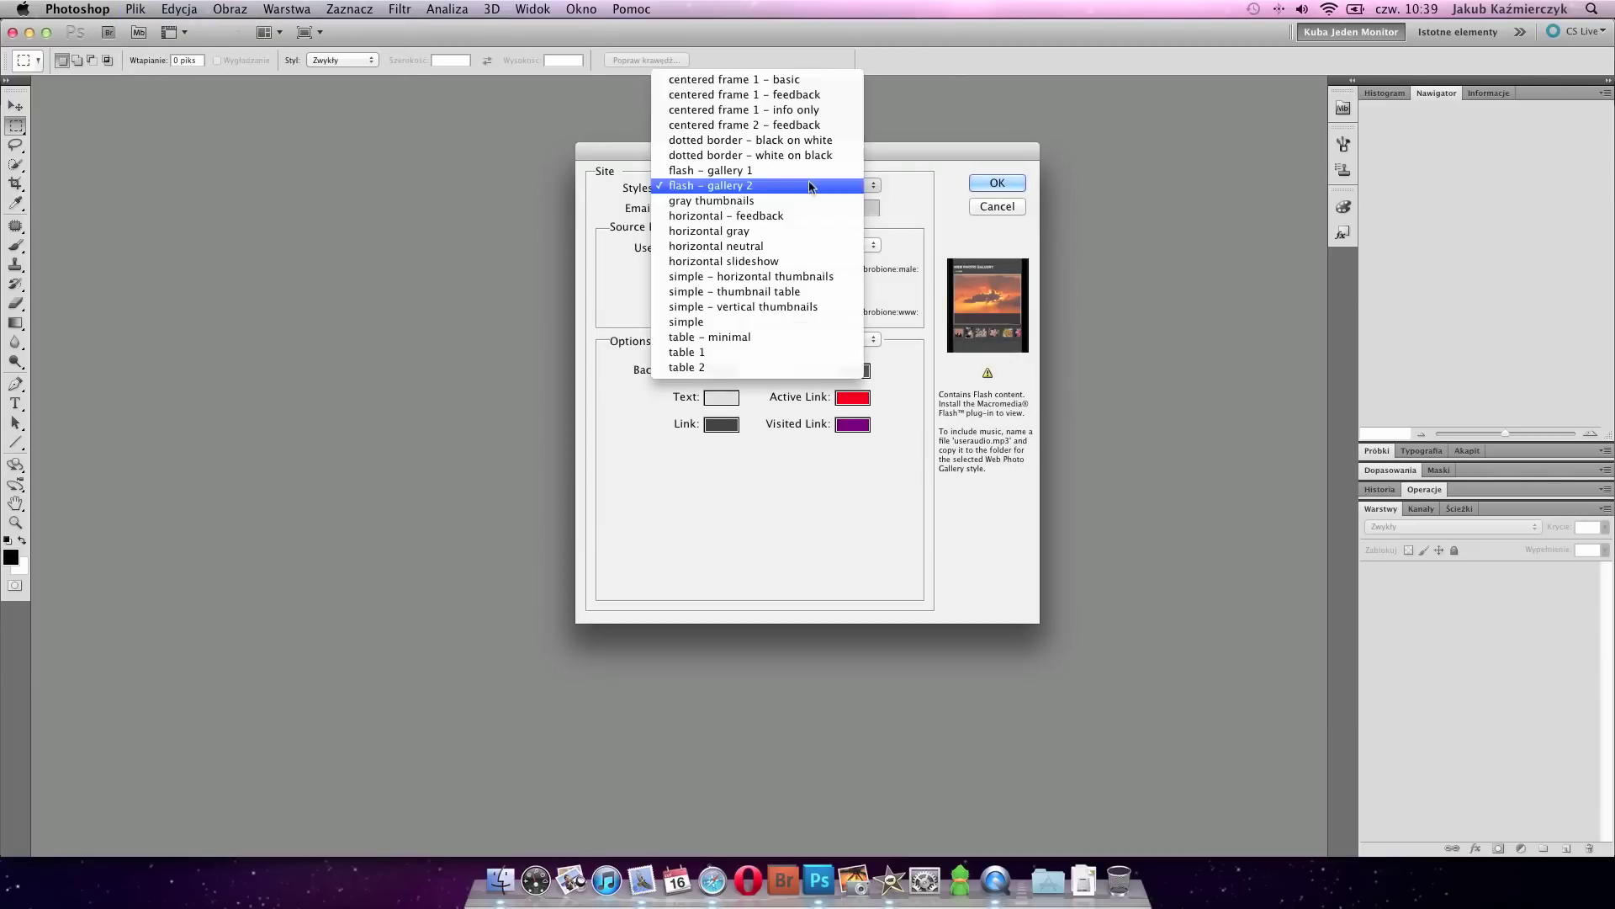
click(774, 82)
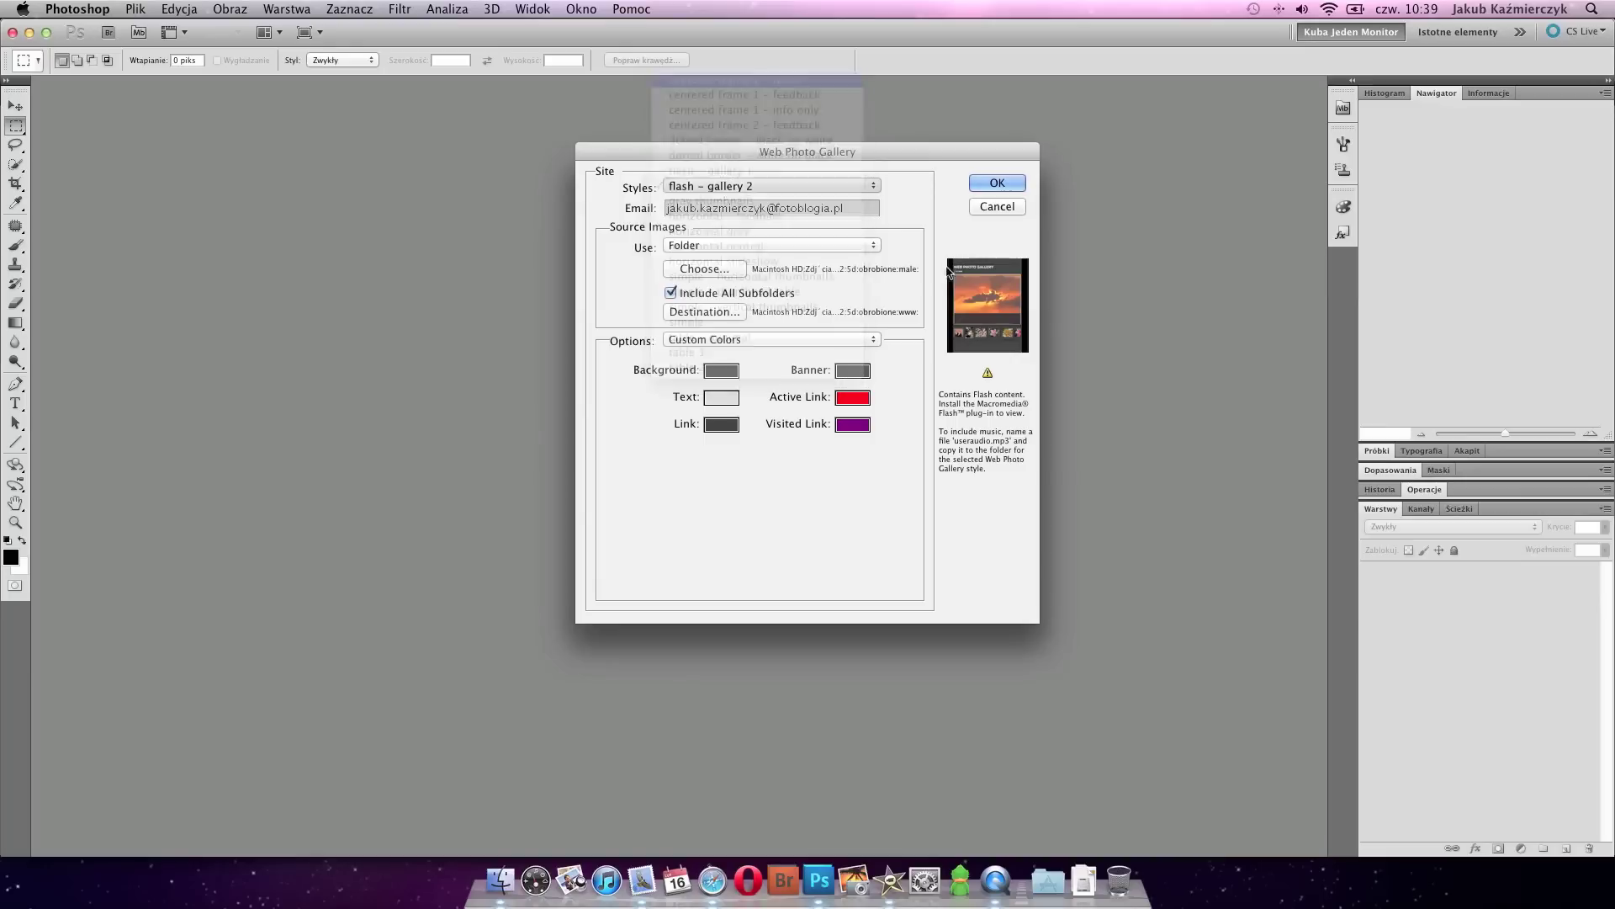
click(813, 185)
click(750, 199)
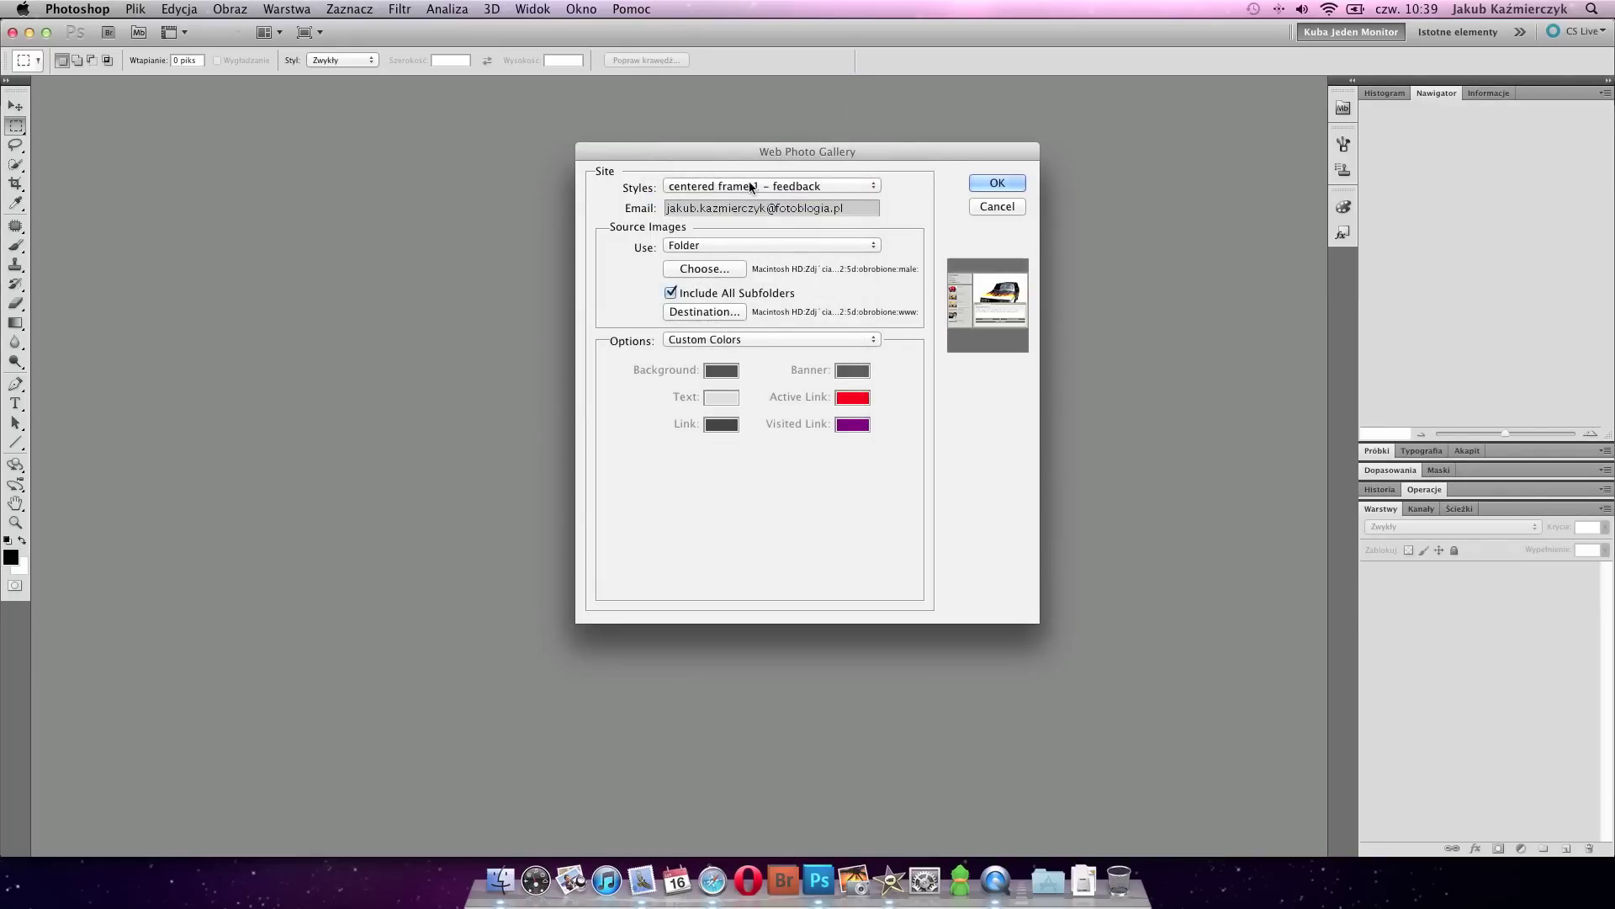
click(750, 186)
click(752, 208)
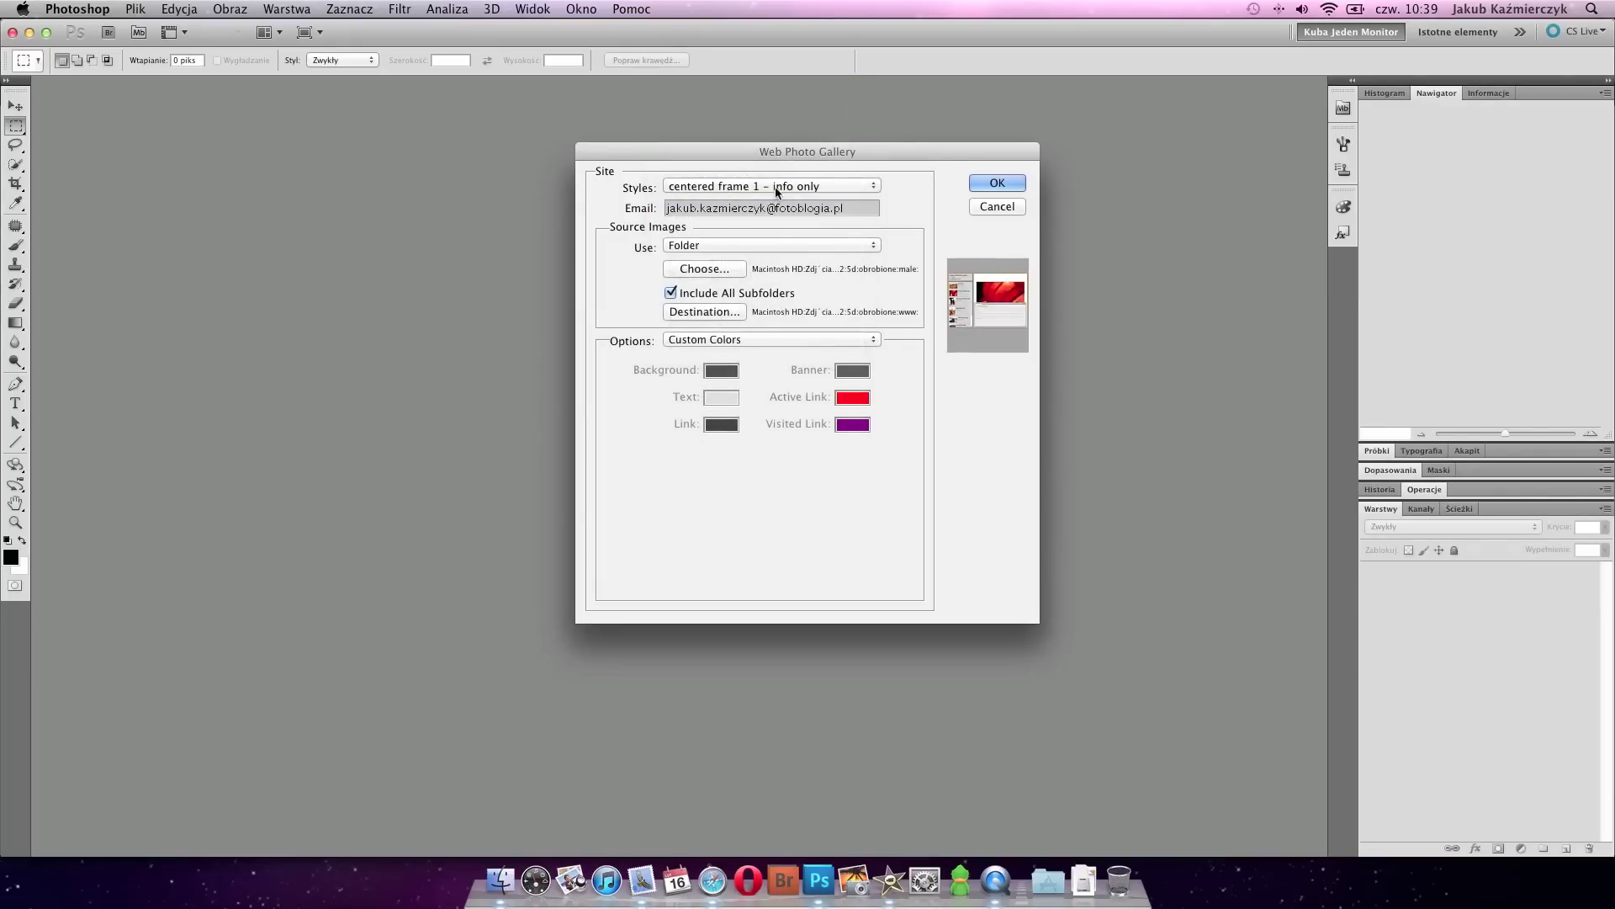
- Choose the flash – gallery 2 style and keep Folder as the image source
click(776, 190)
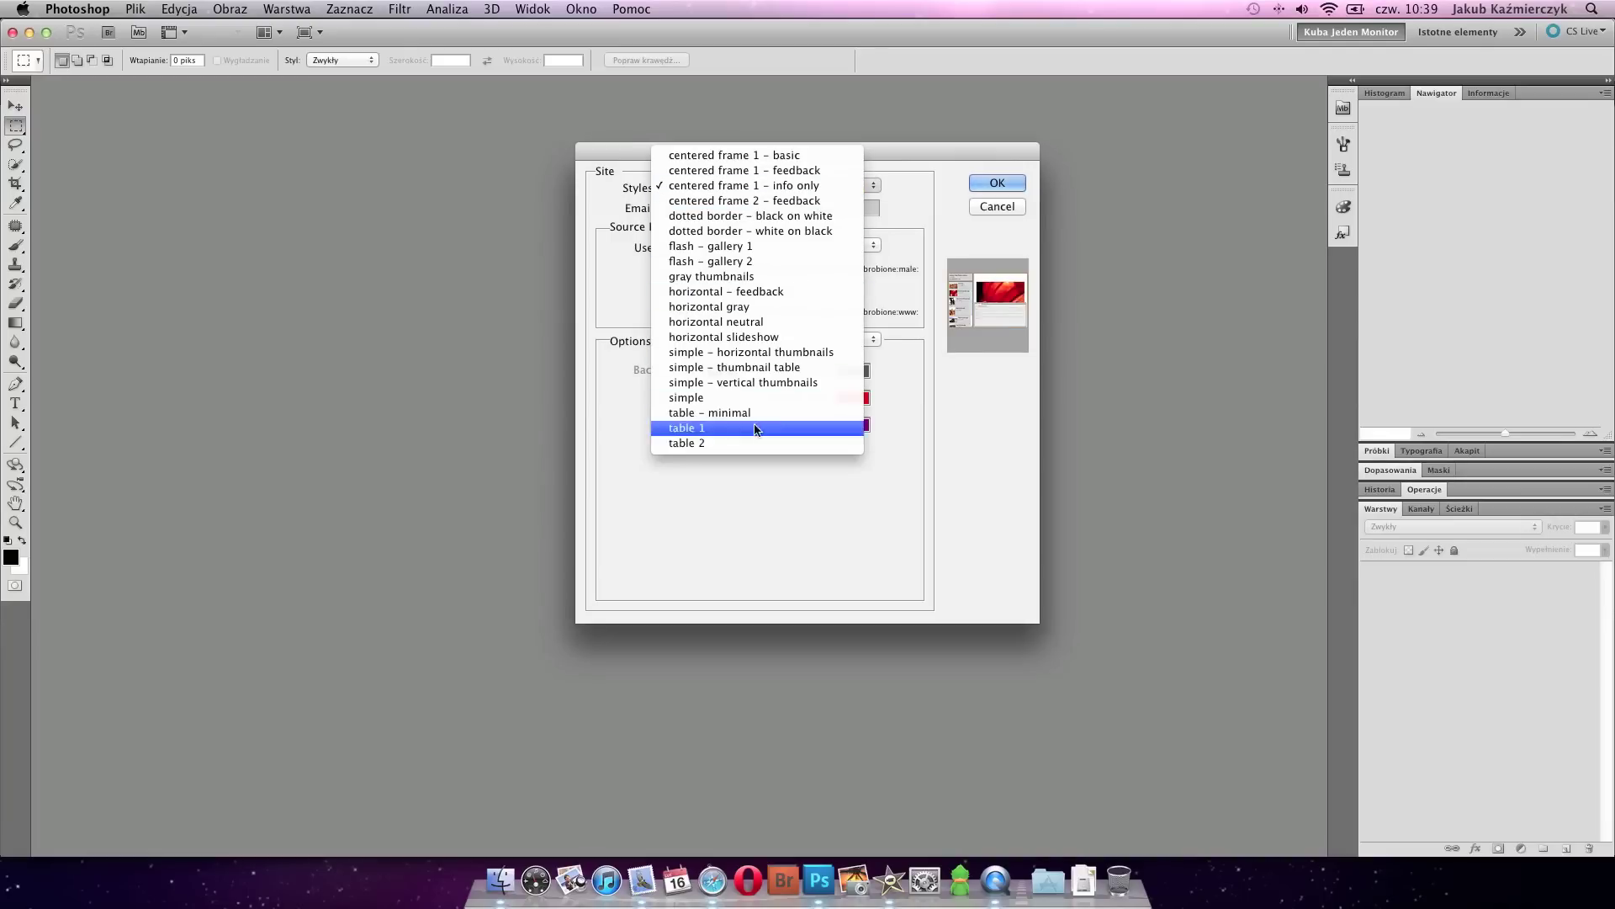
click(741, 262)
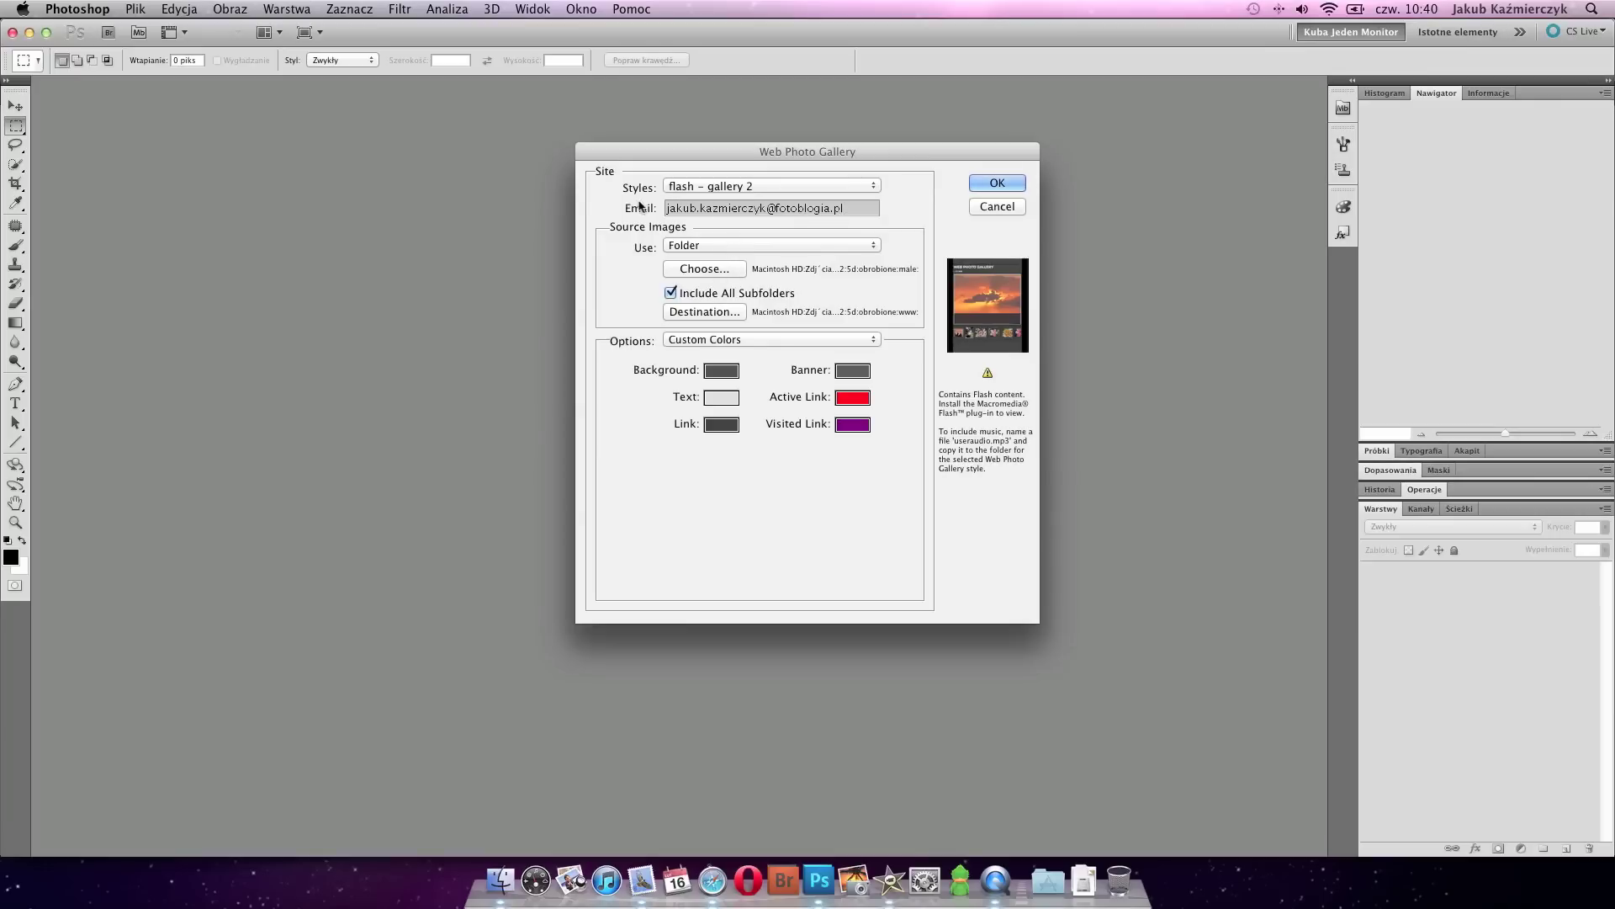
click(709, 246)
click(695, 244)
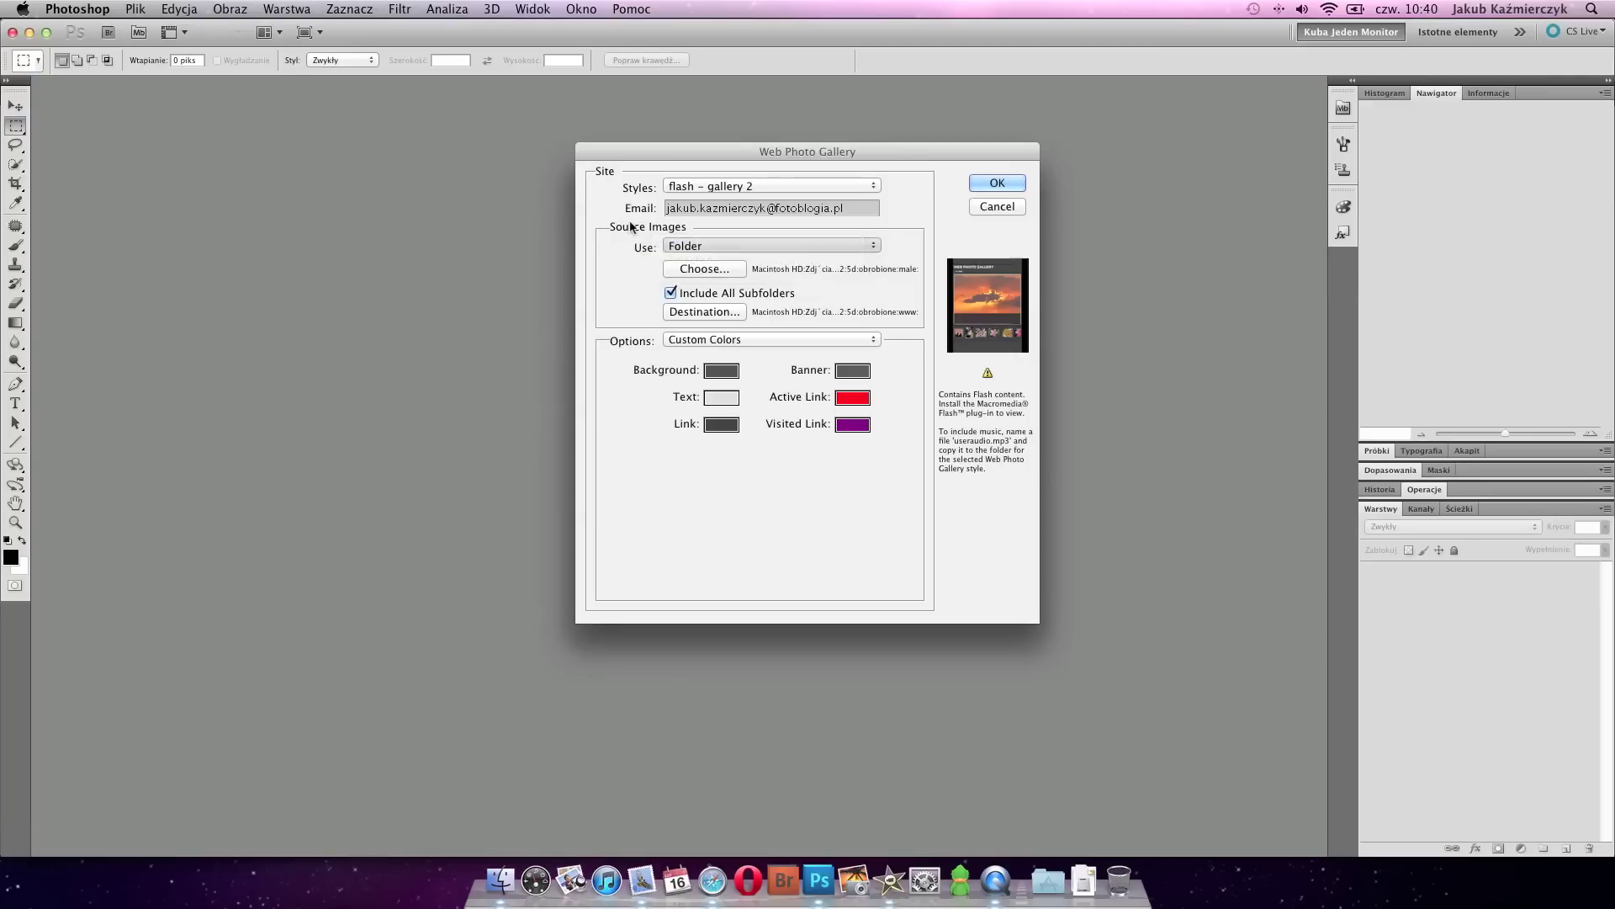
- Use the male folder as the source, excluding subfolders
click(680, 270)
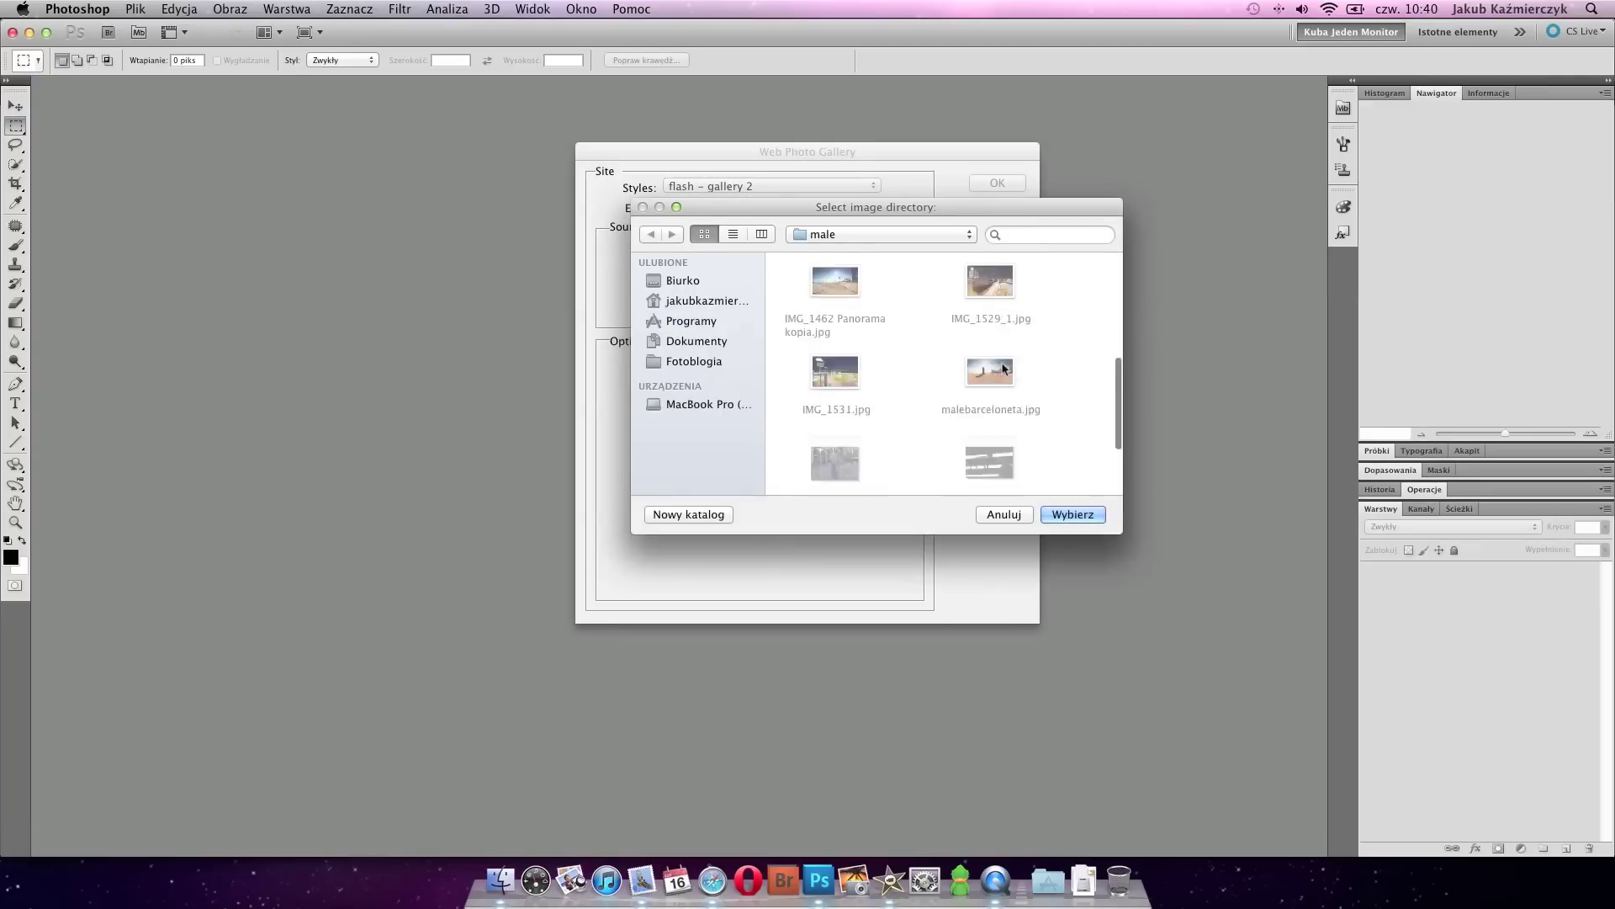
scroll(1004, 367, down, 2)
scroll(1001, 319, up, 3)
scroll(943, 341, up, 3)
scroll(927, 330, up, 3)
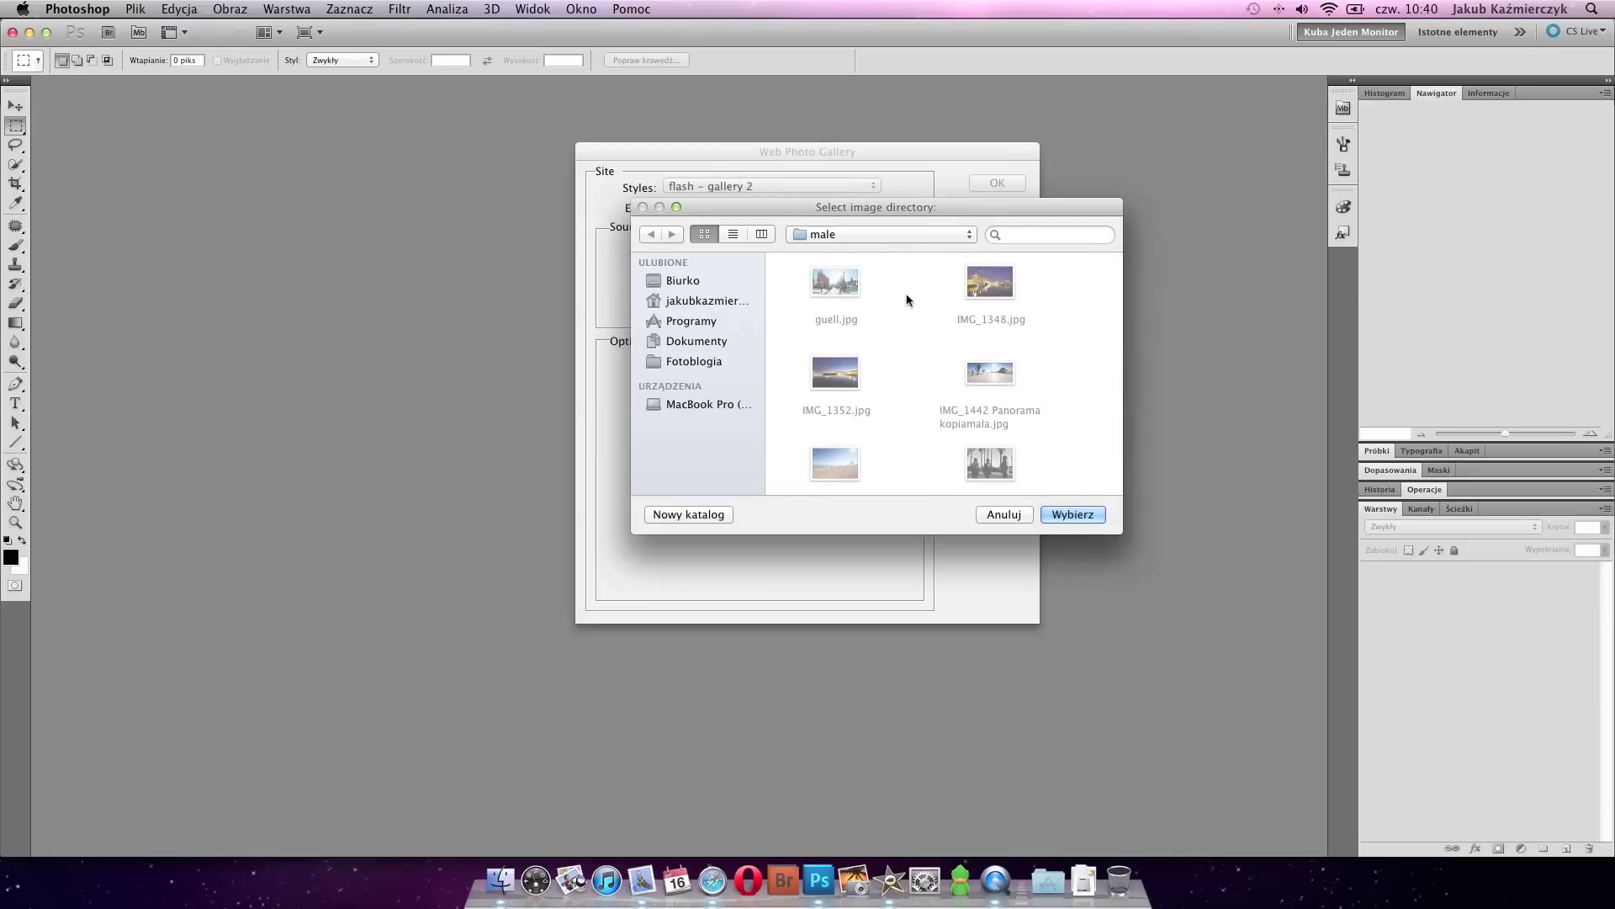
scroll(930, 306, down, 2)
scroll(994, 418, down, 4)
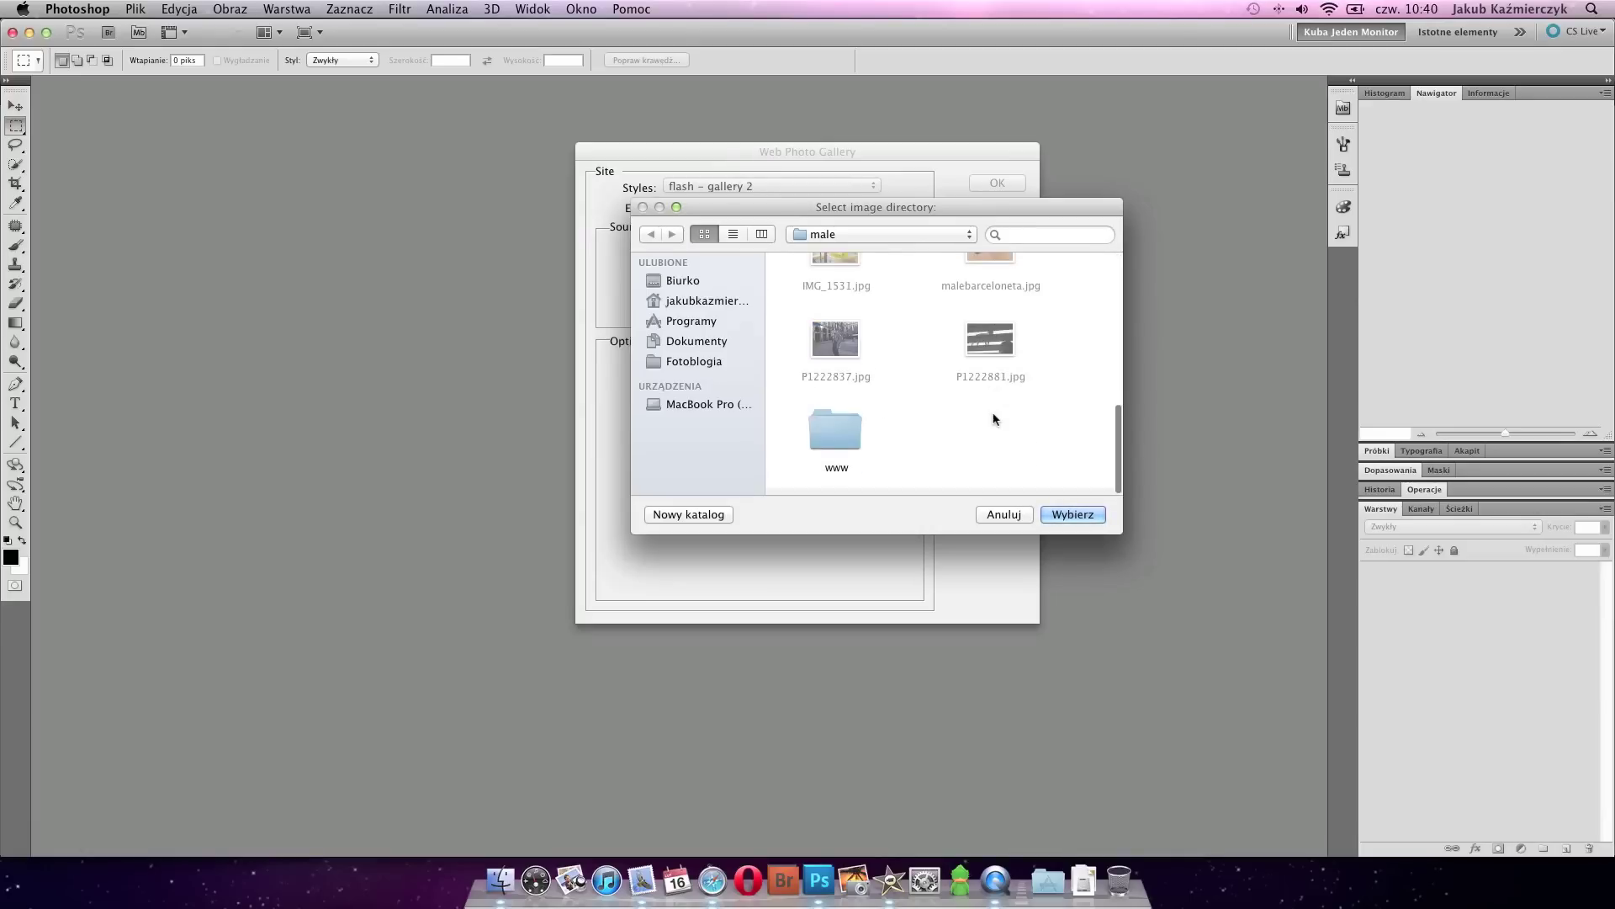
click(1087, 516)
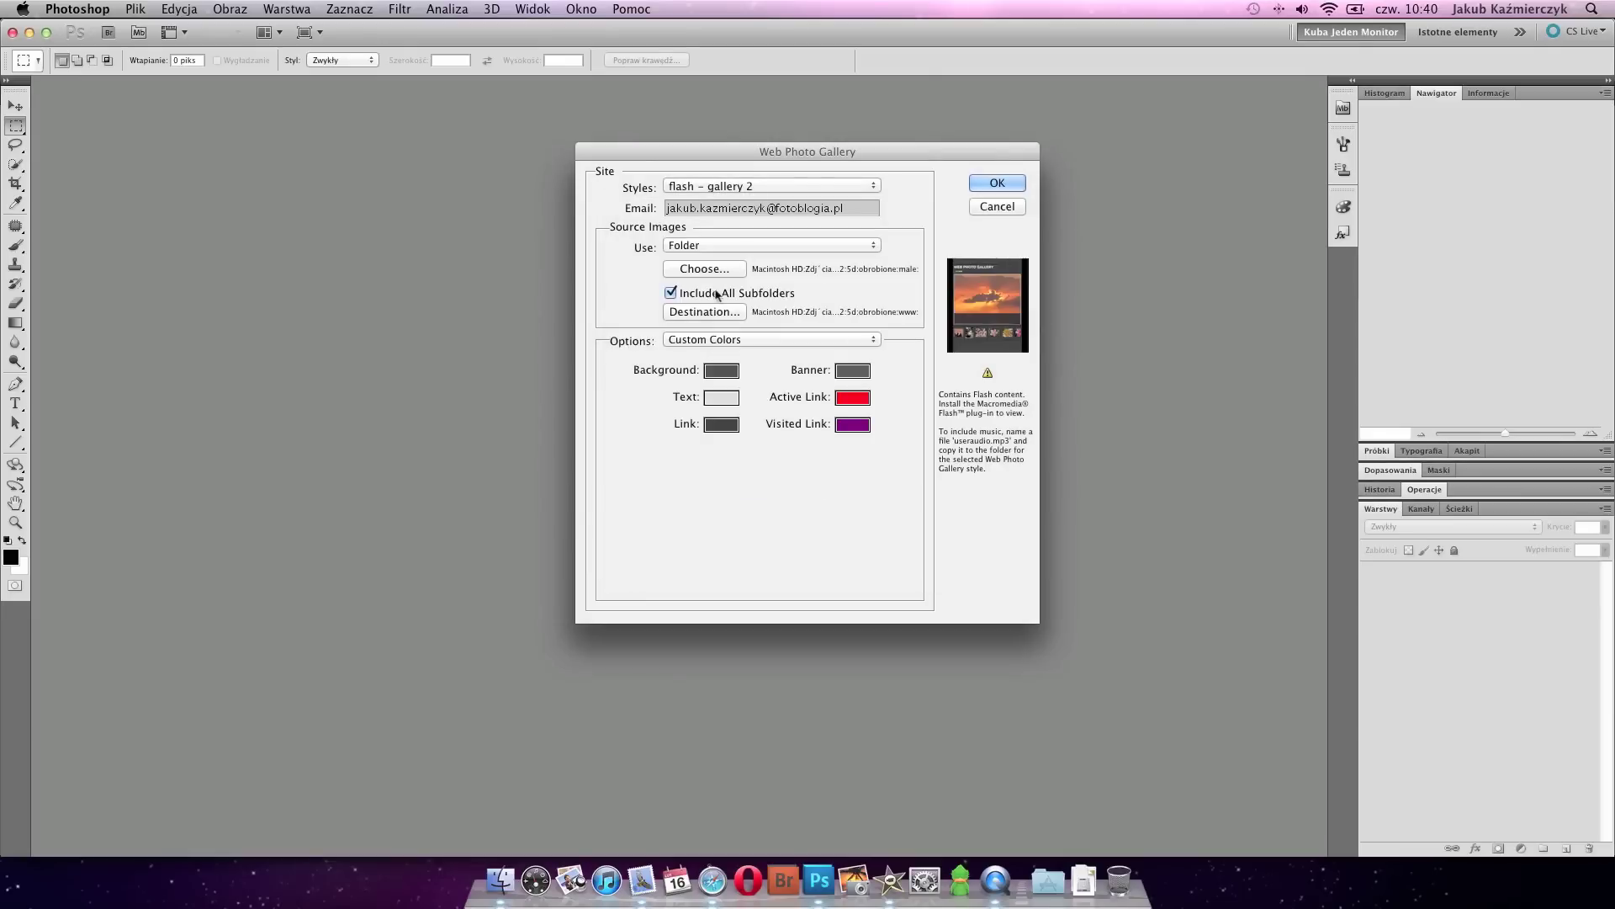
click(673, 293)
- Create a new folder 'strona' inside obrobione and set it as the destination
click(725, 313)
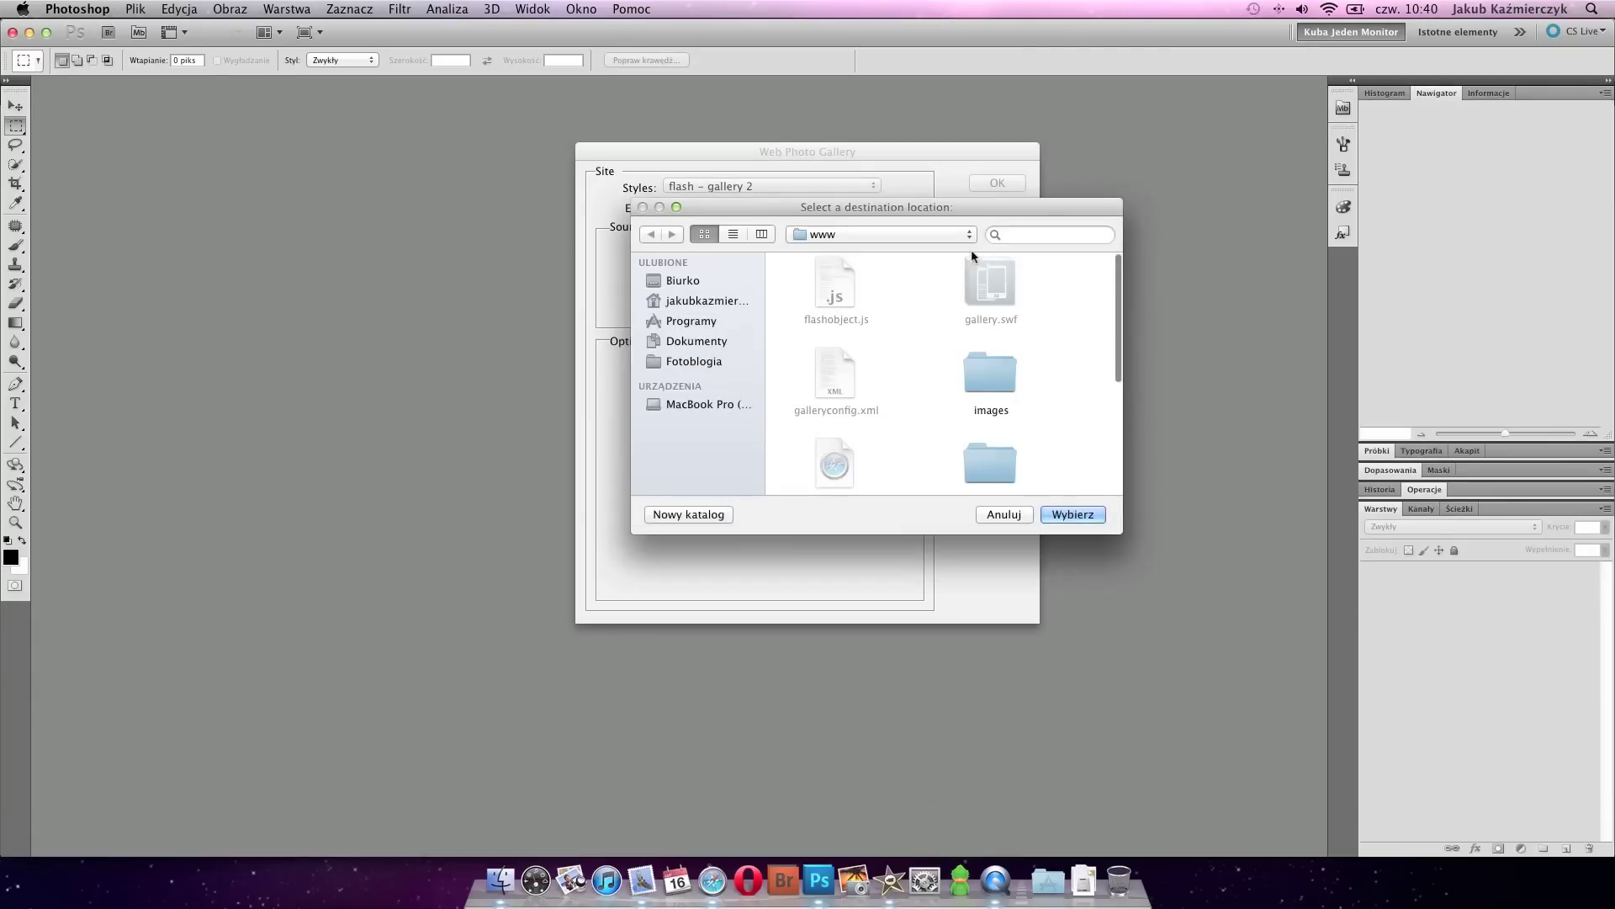
click(929, 236)
click(915, 253)
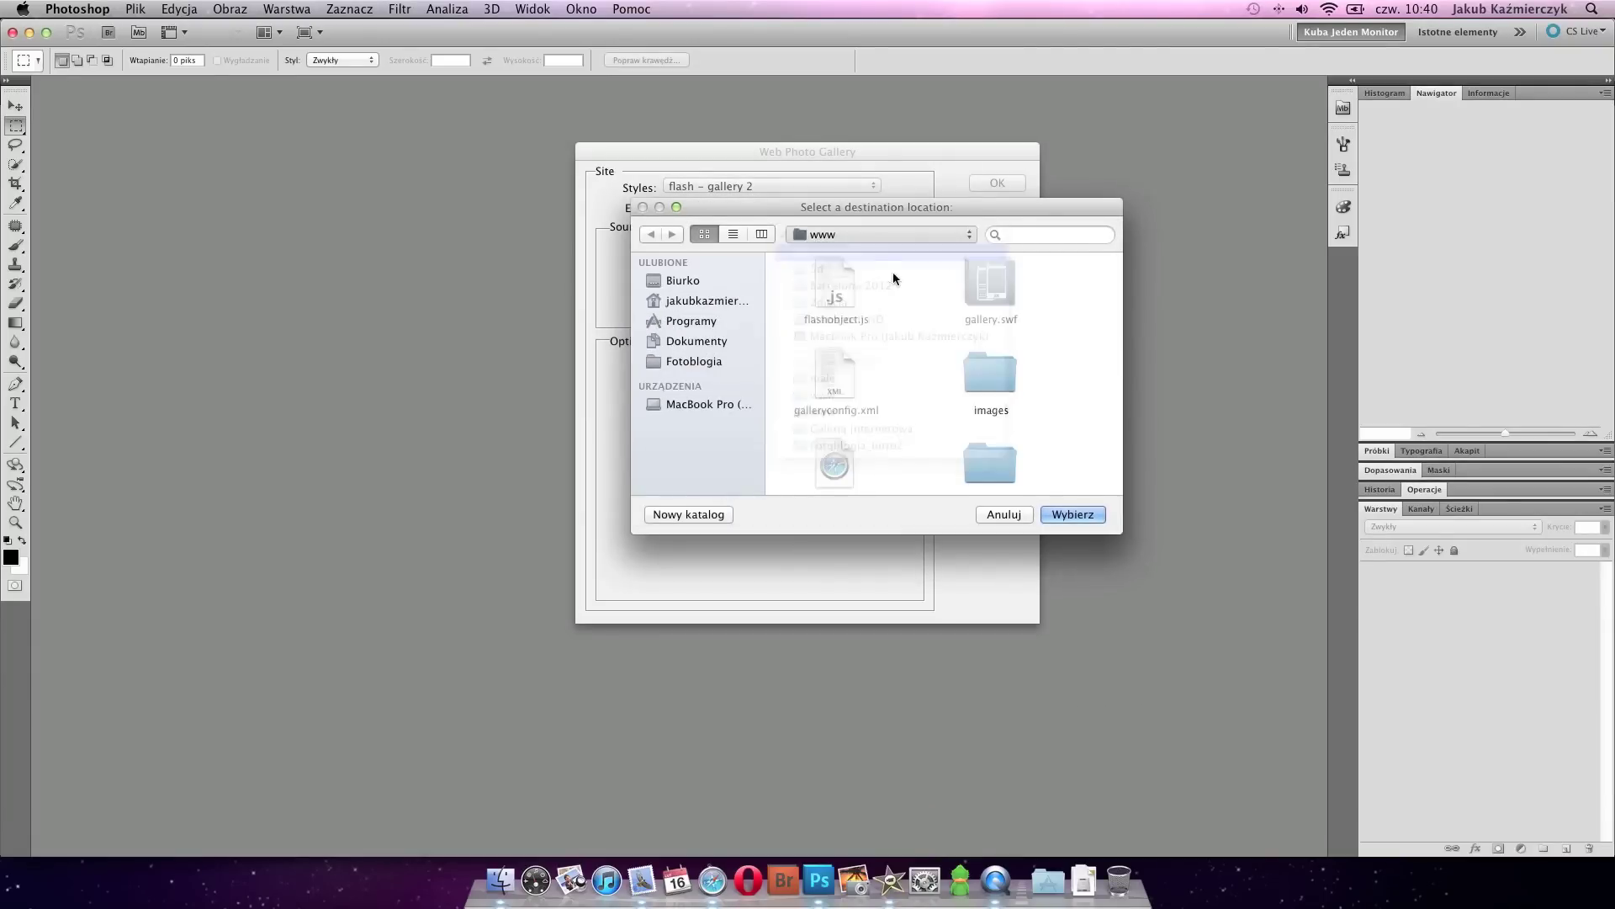
click(707, 515)
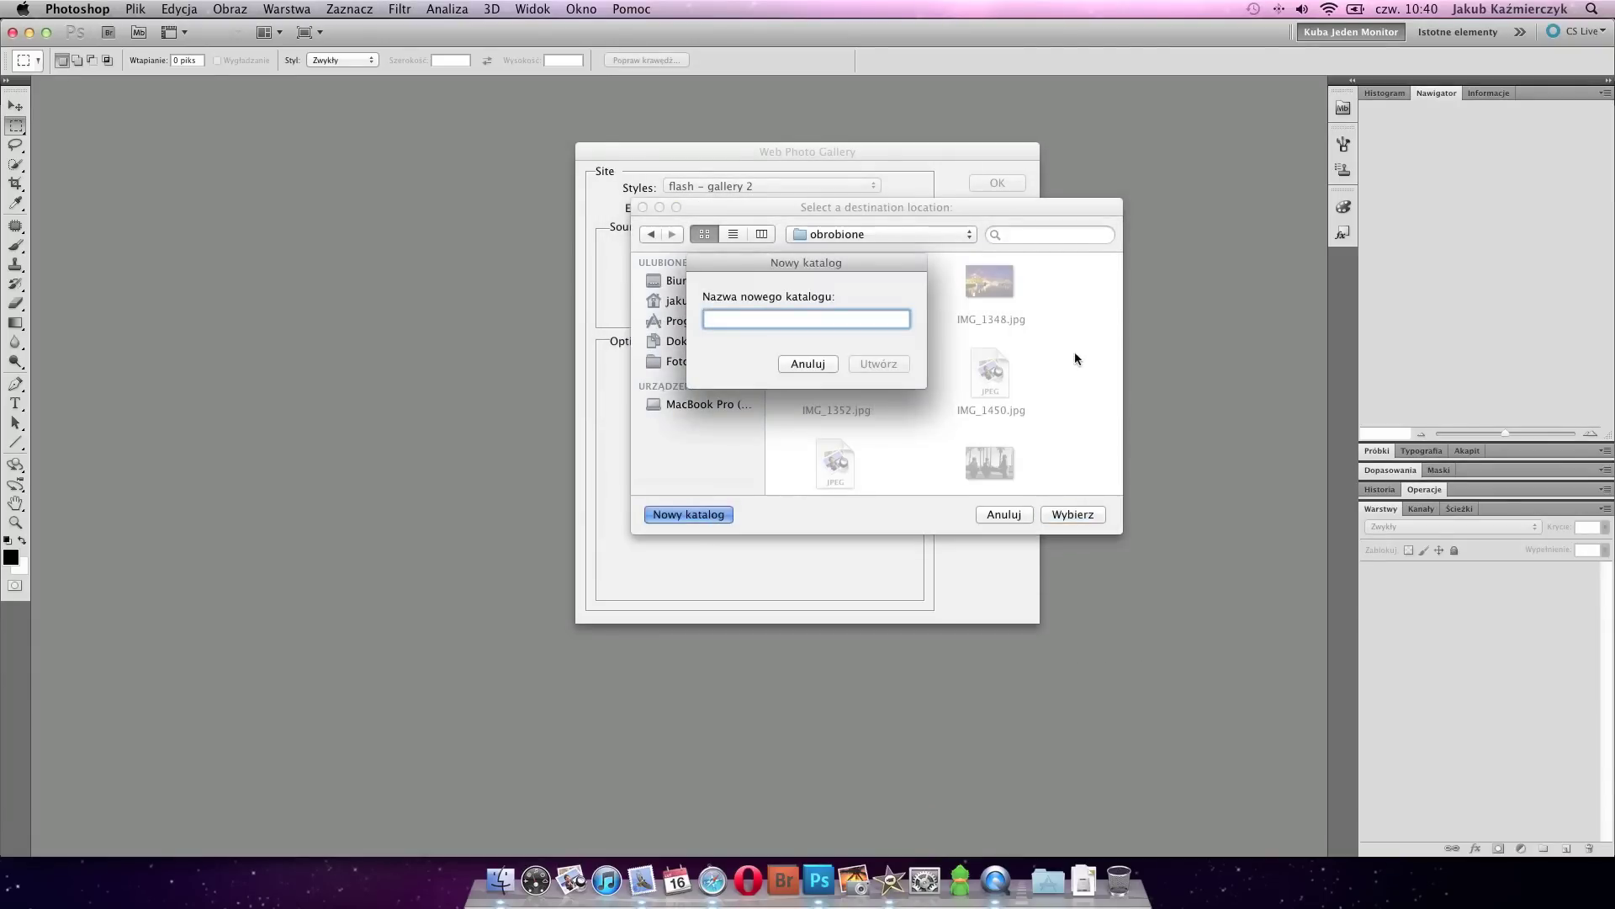
text(s)
text(trona)
key(Return)
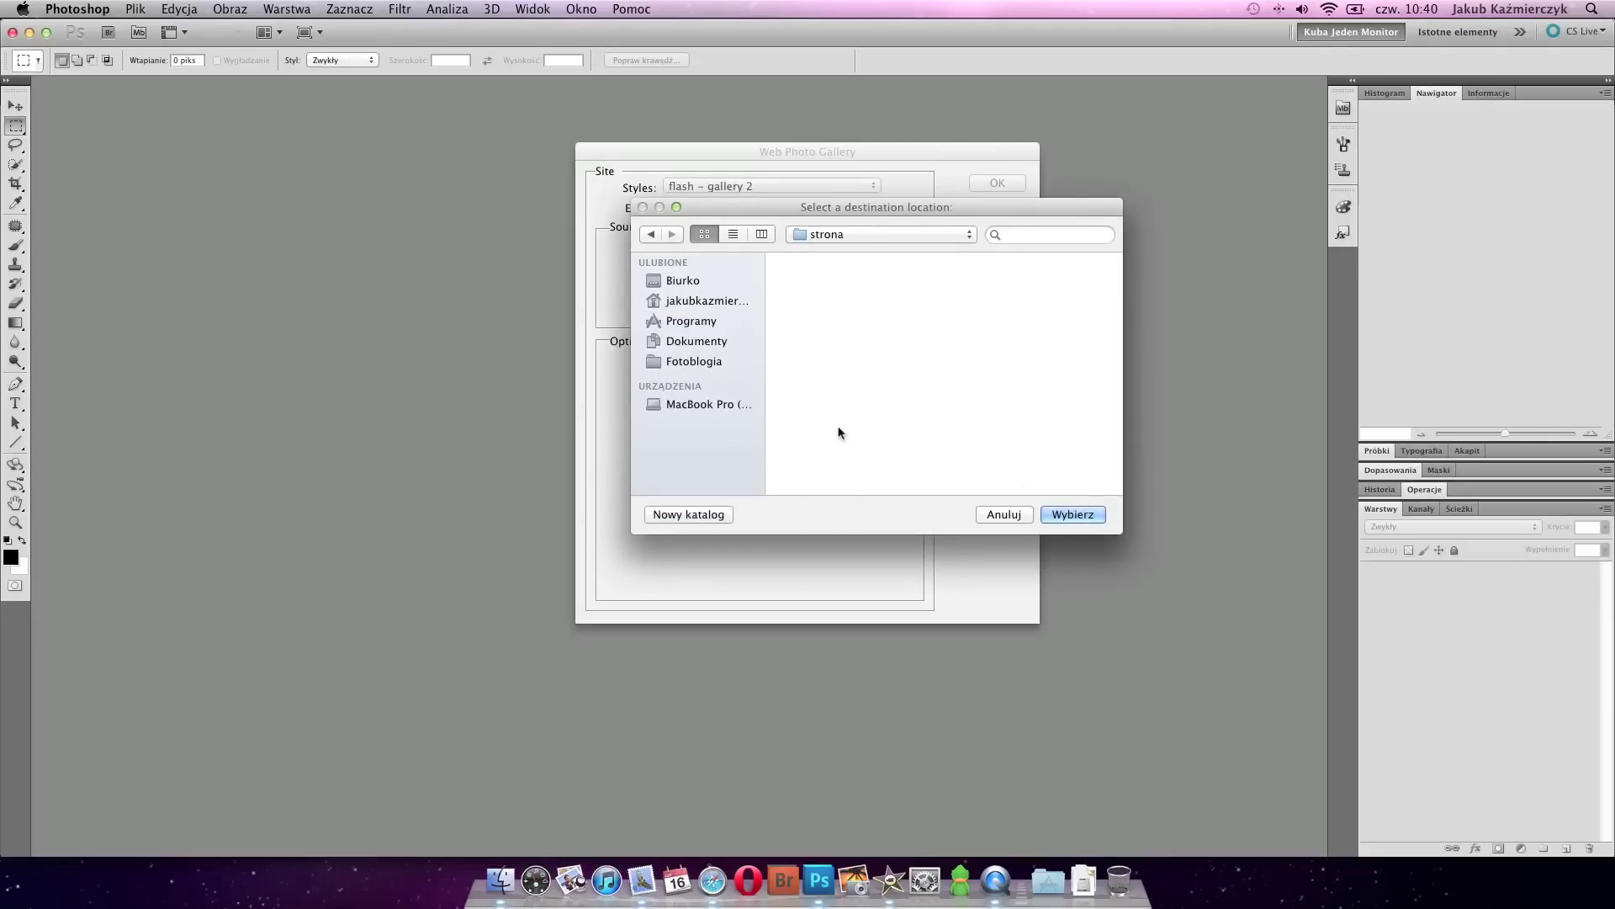
click(1095, 518)
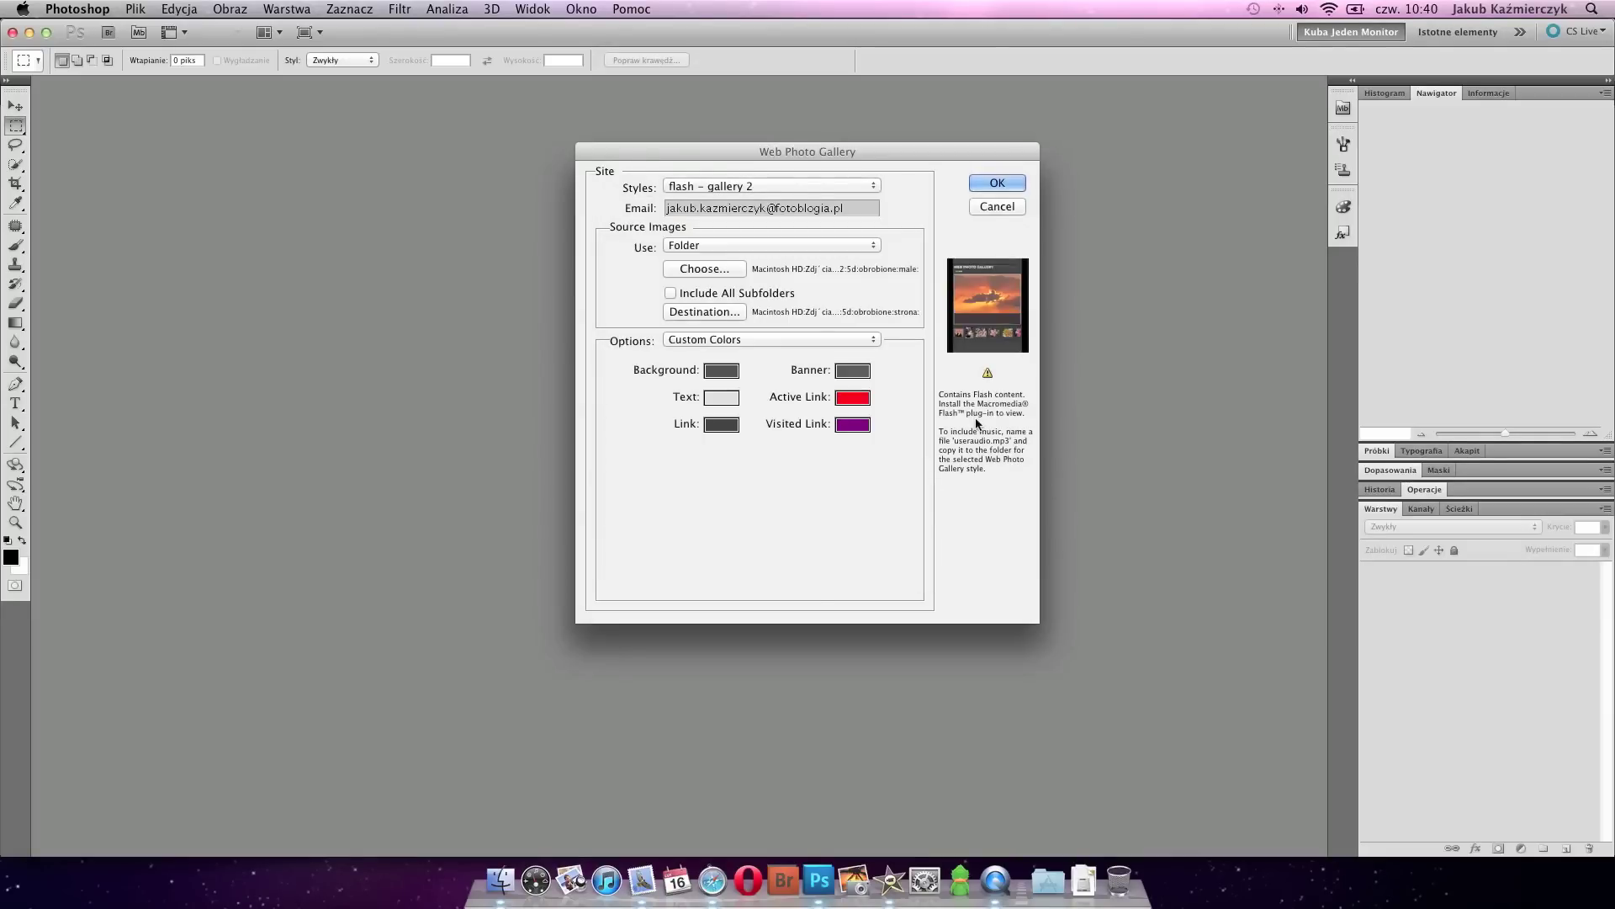
- Fill the banner with site name Barcelona 2012, photographer and contact info, and clear the date
click(747, 339)
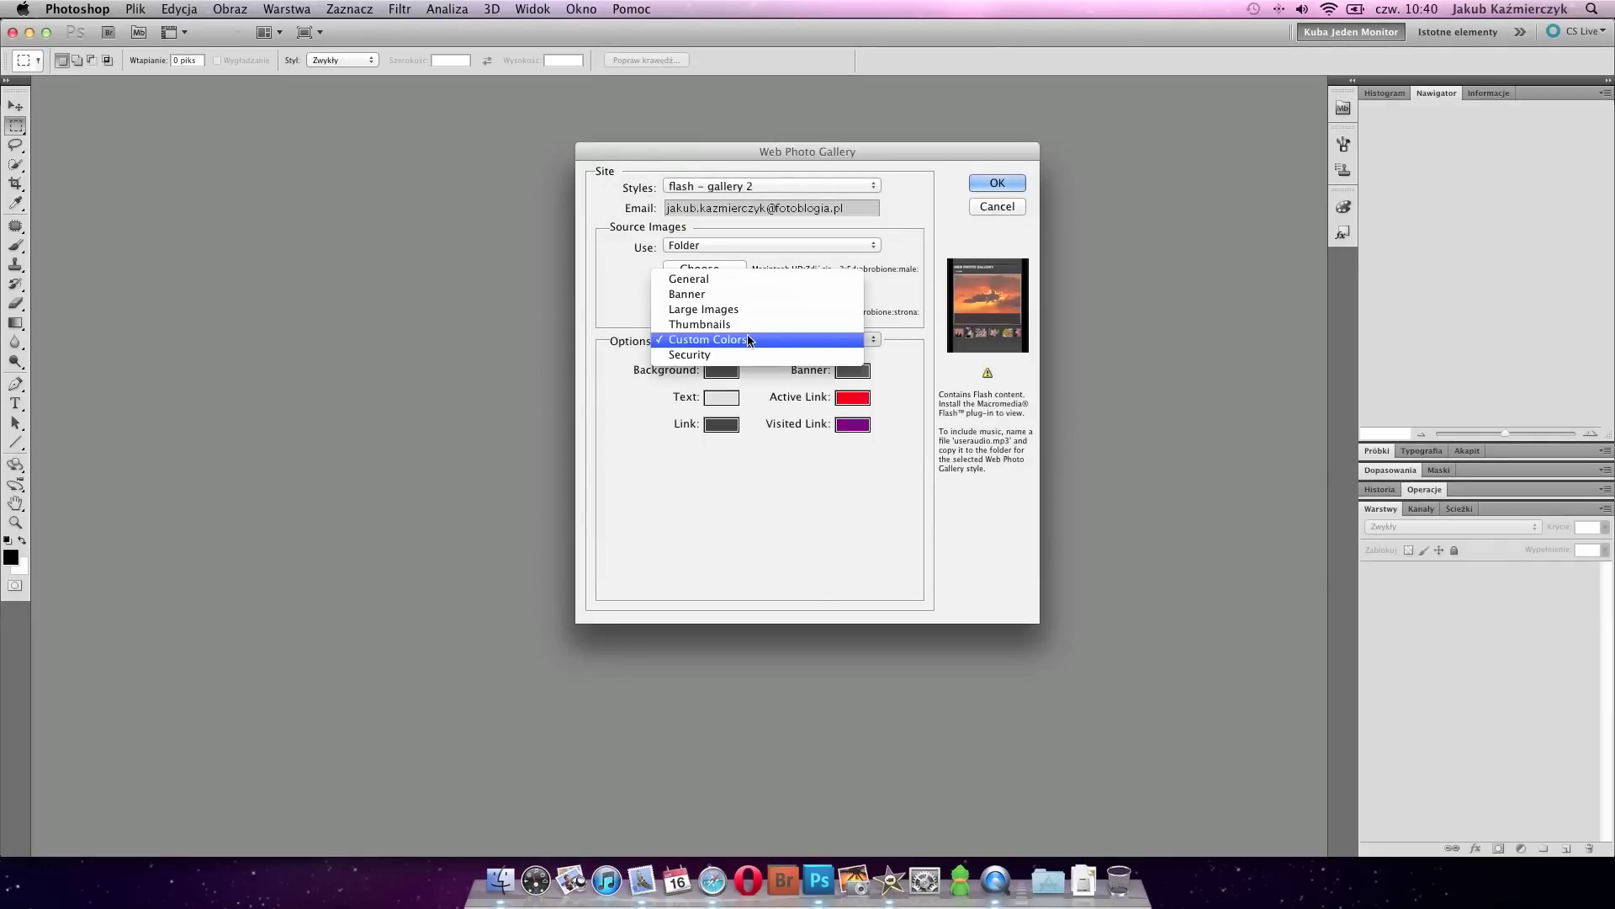
click(787, 277)
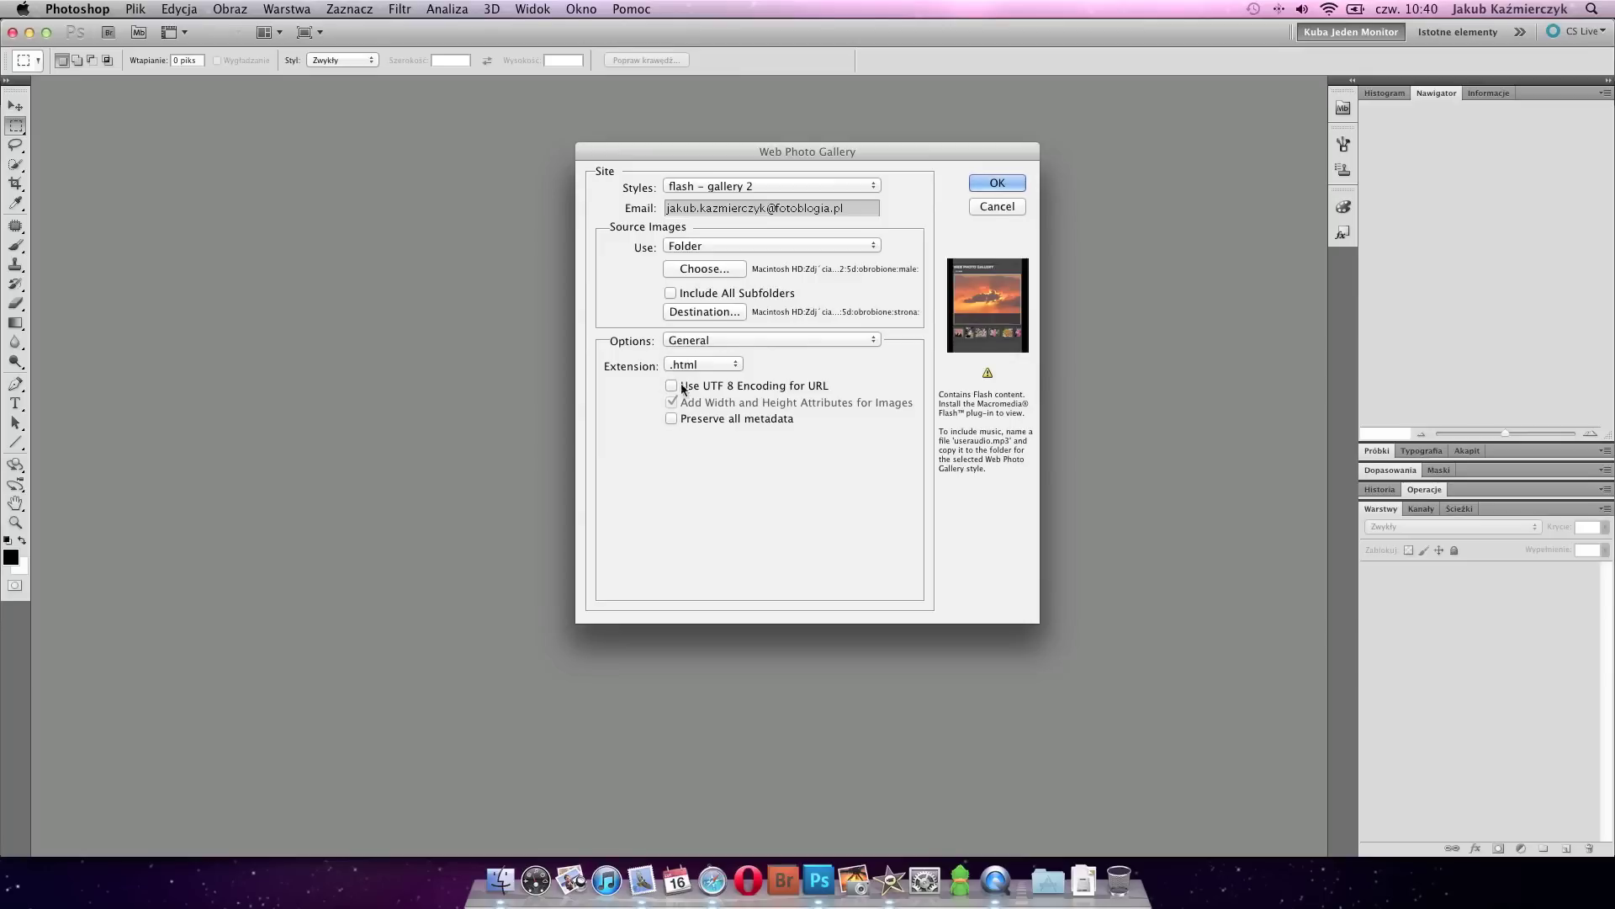
click(774, 341)
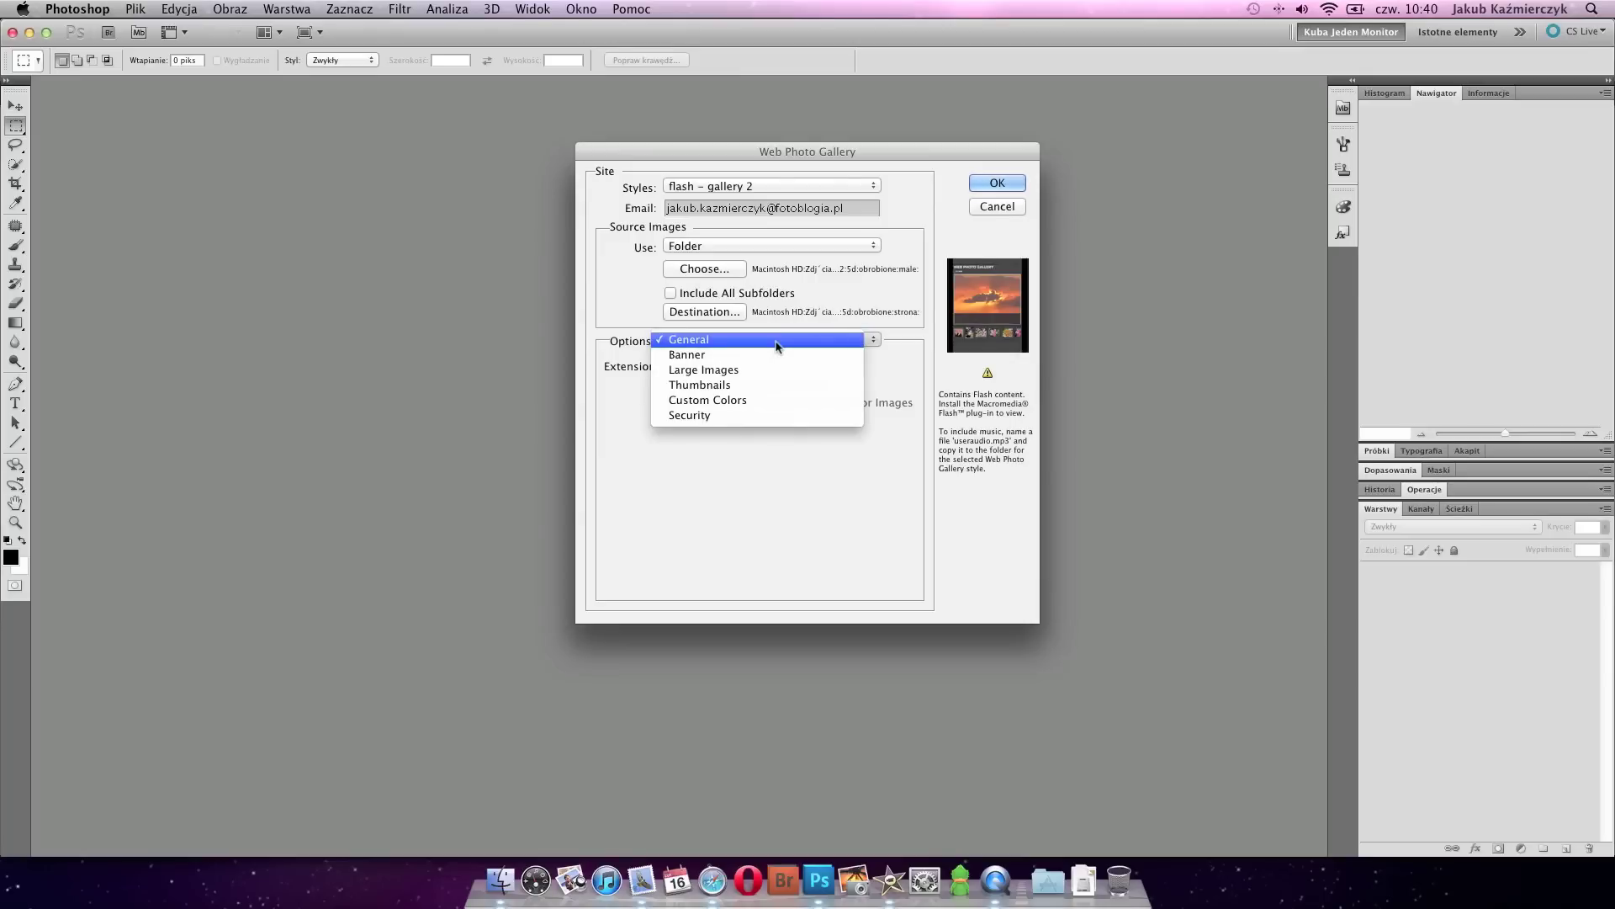
click(719, 355)
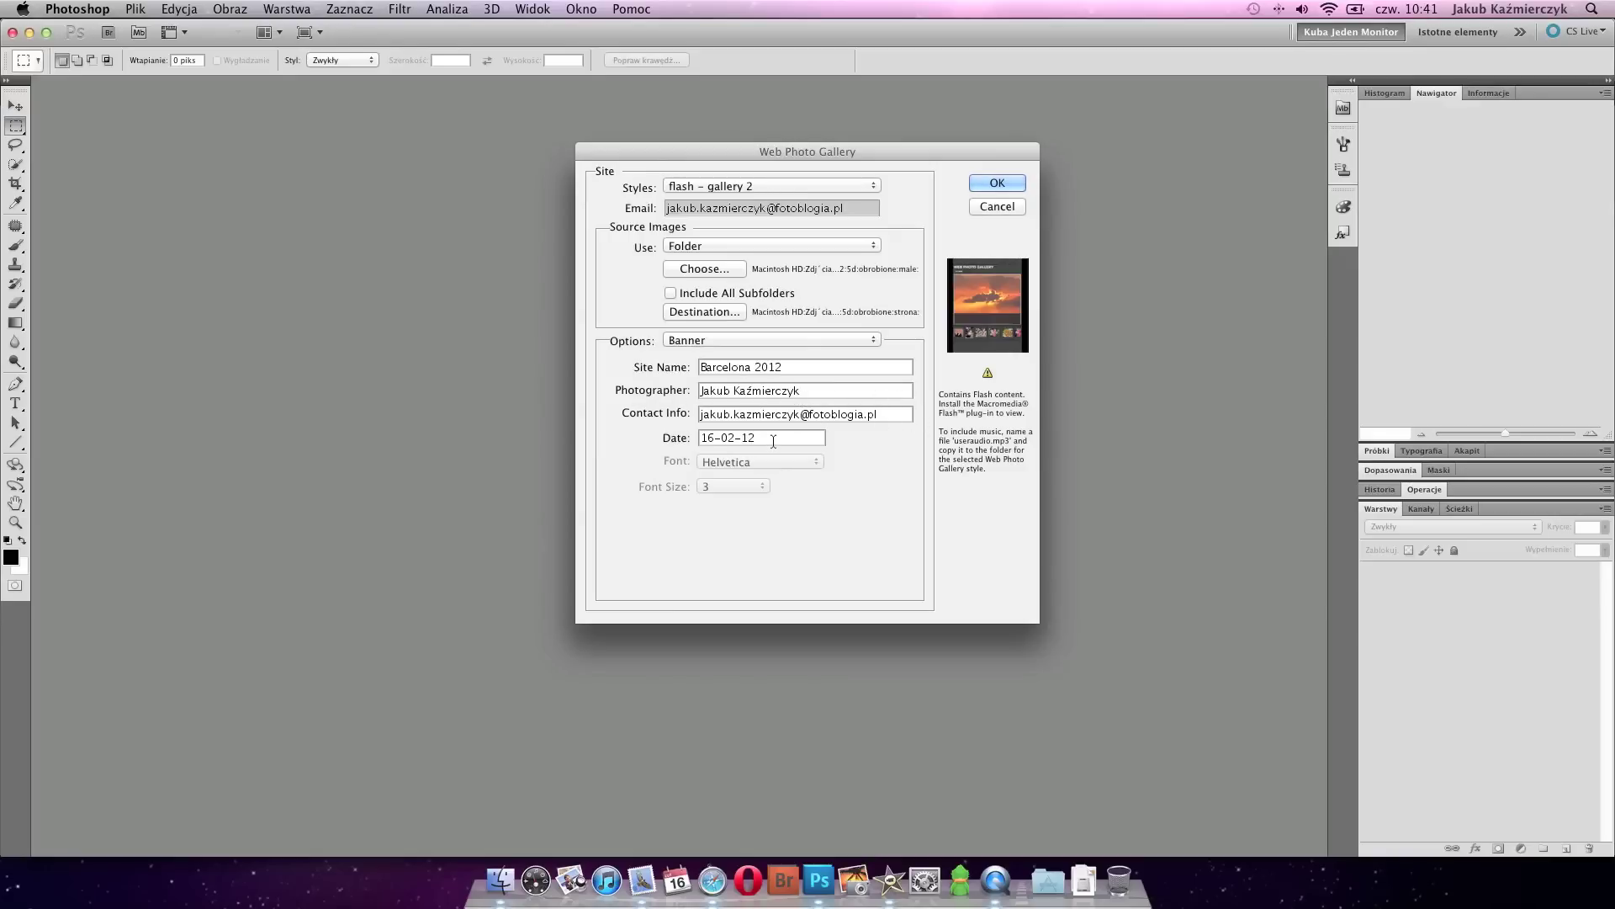
click(773, 441)
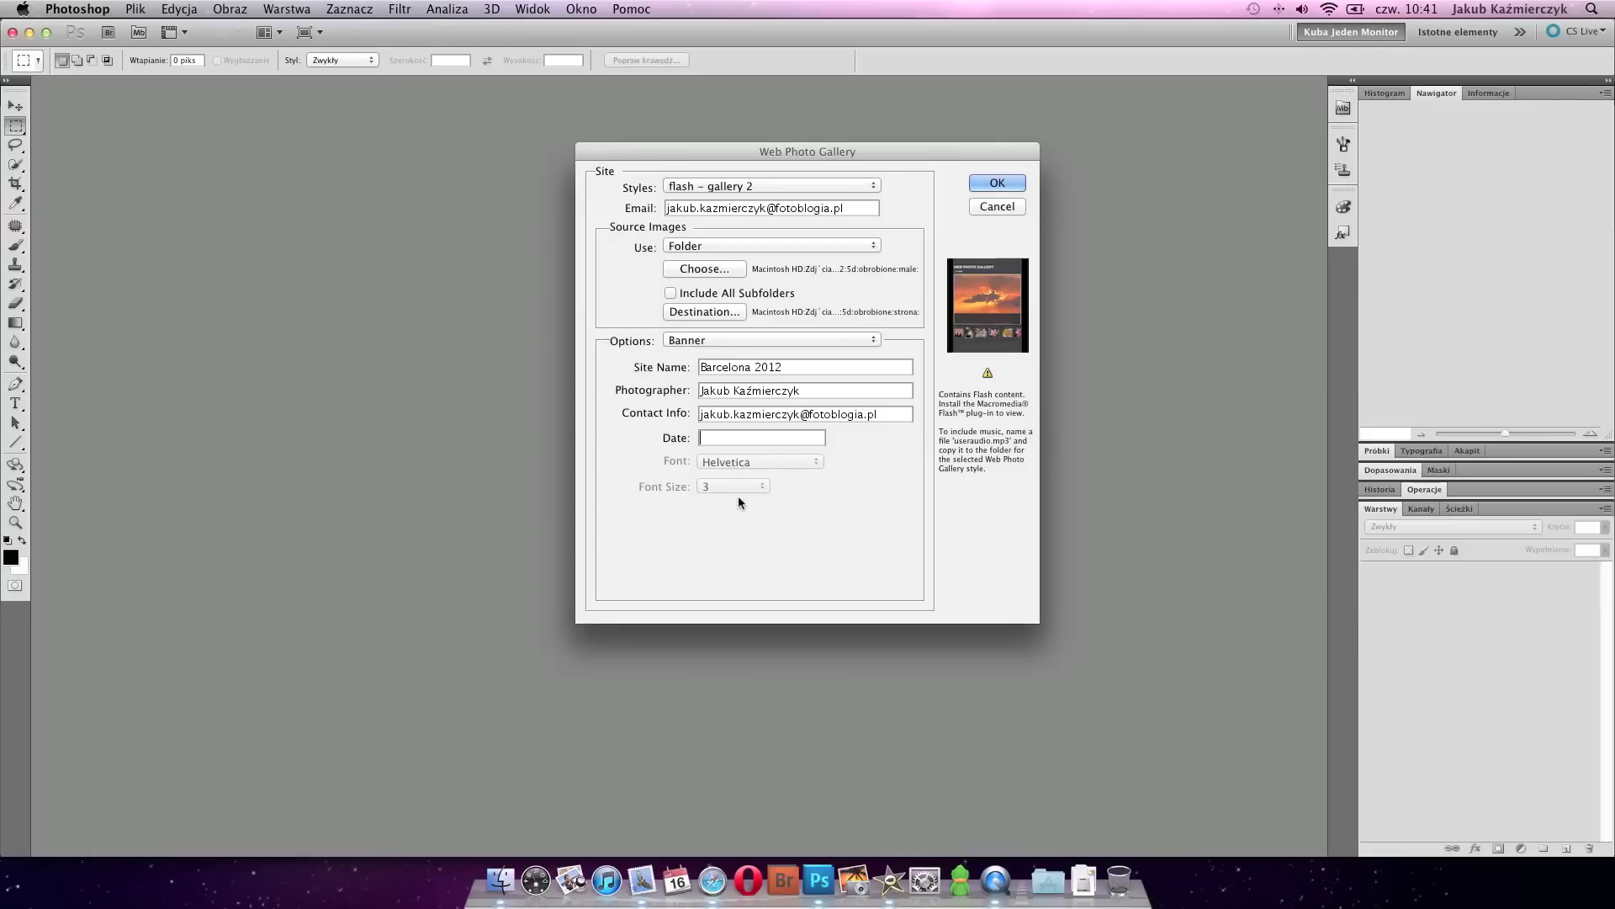
click(809, 347)
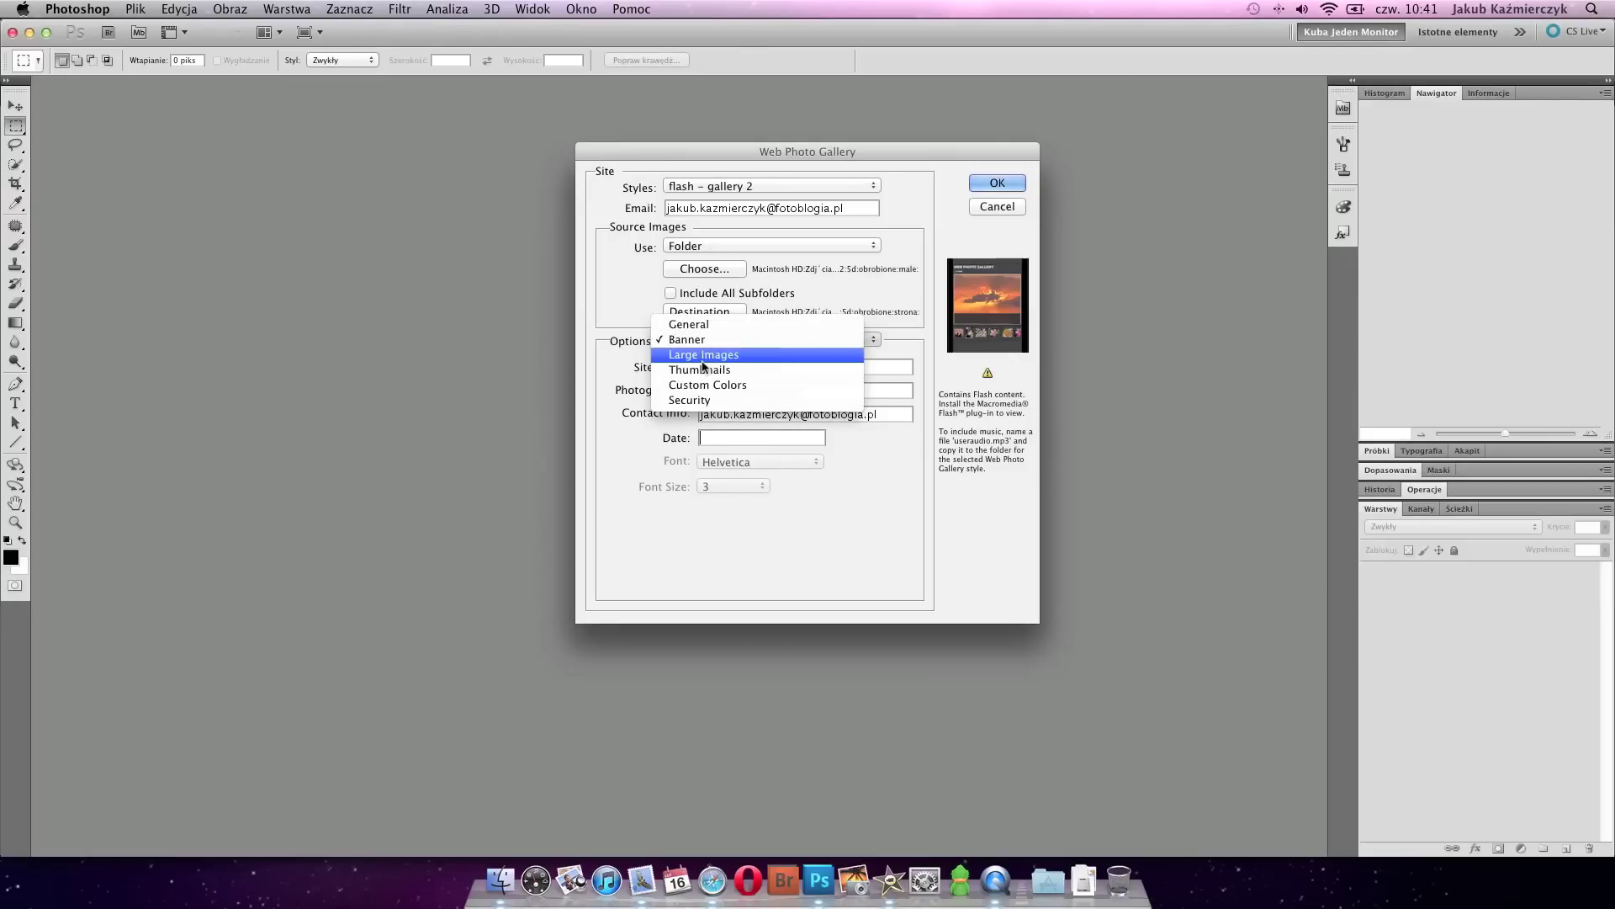
- Set large images to custom 800 px, constrained to Both, at Maximum JPEG quality 11
click(773, 354)
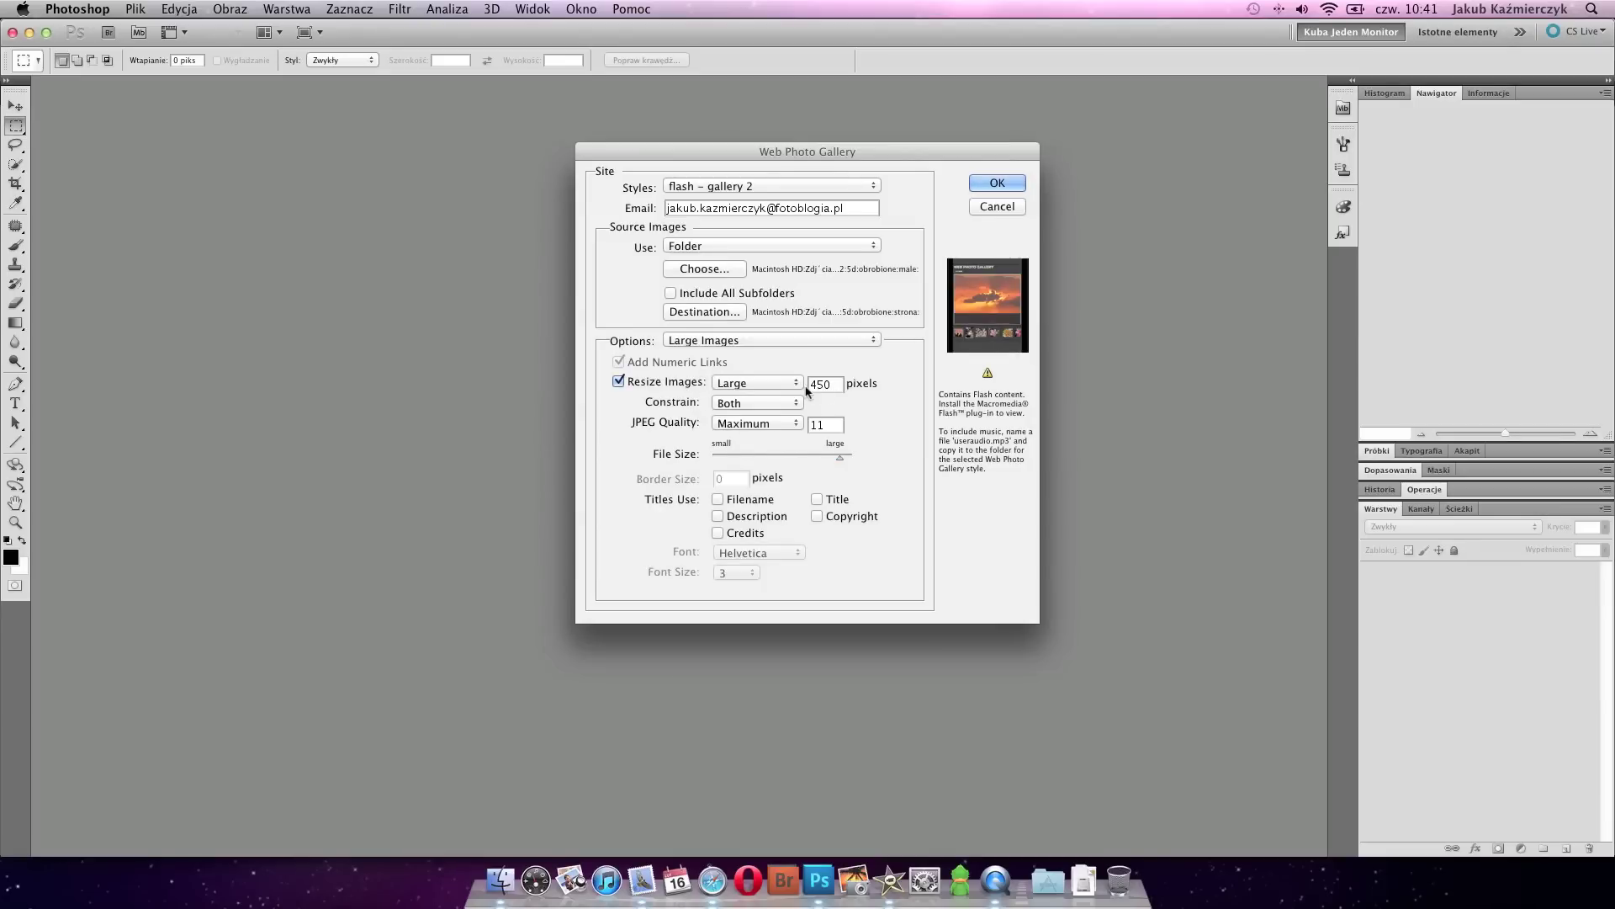
drag(837, 389, 815, 387)
text(800)
key(Tab)
click(766, 401)
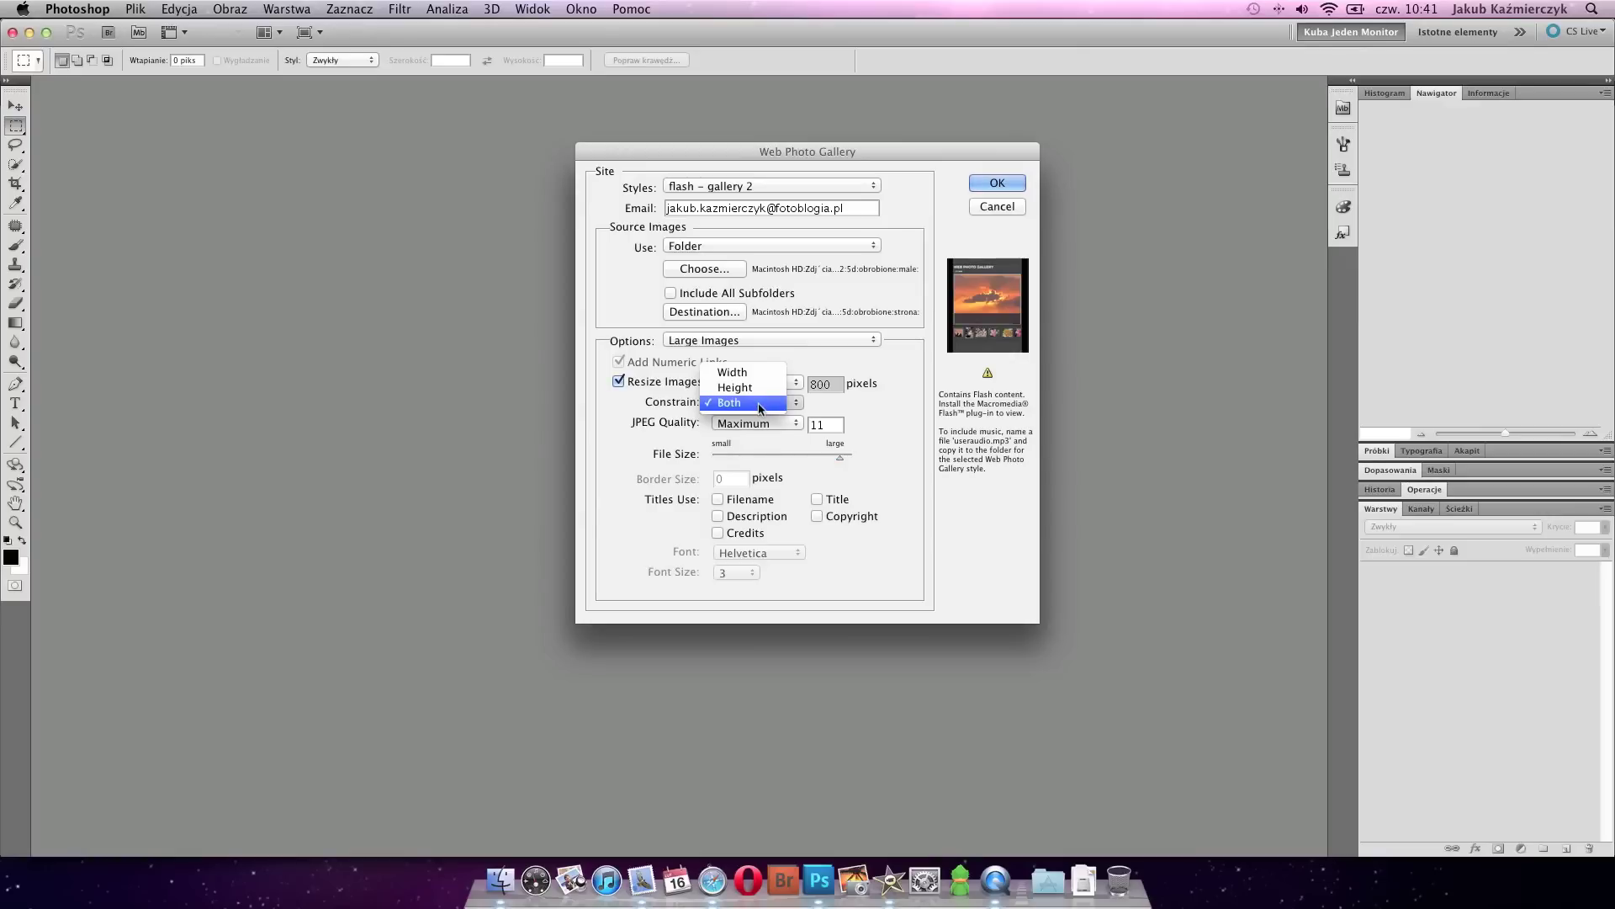
click(762, 405)
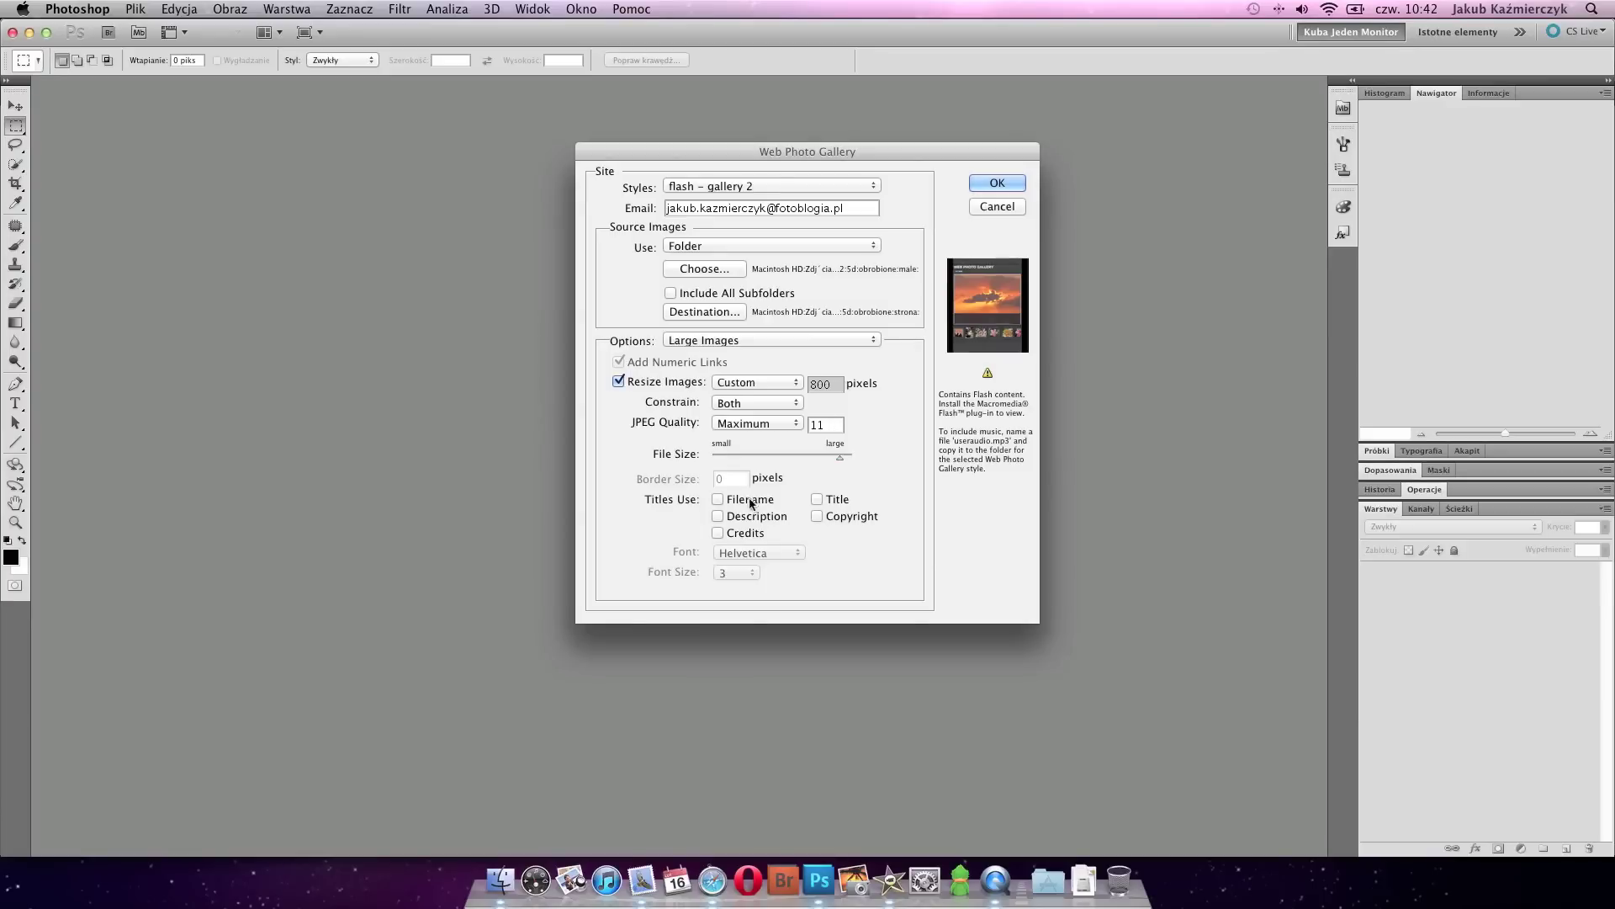
- Set the thumbnail size to Large, 100 pixels
click(760, 341)
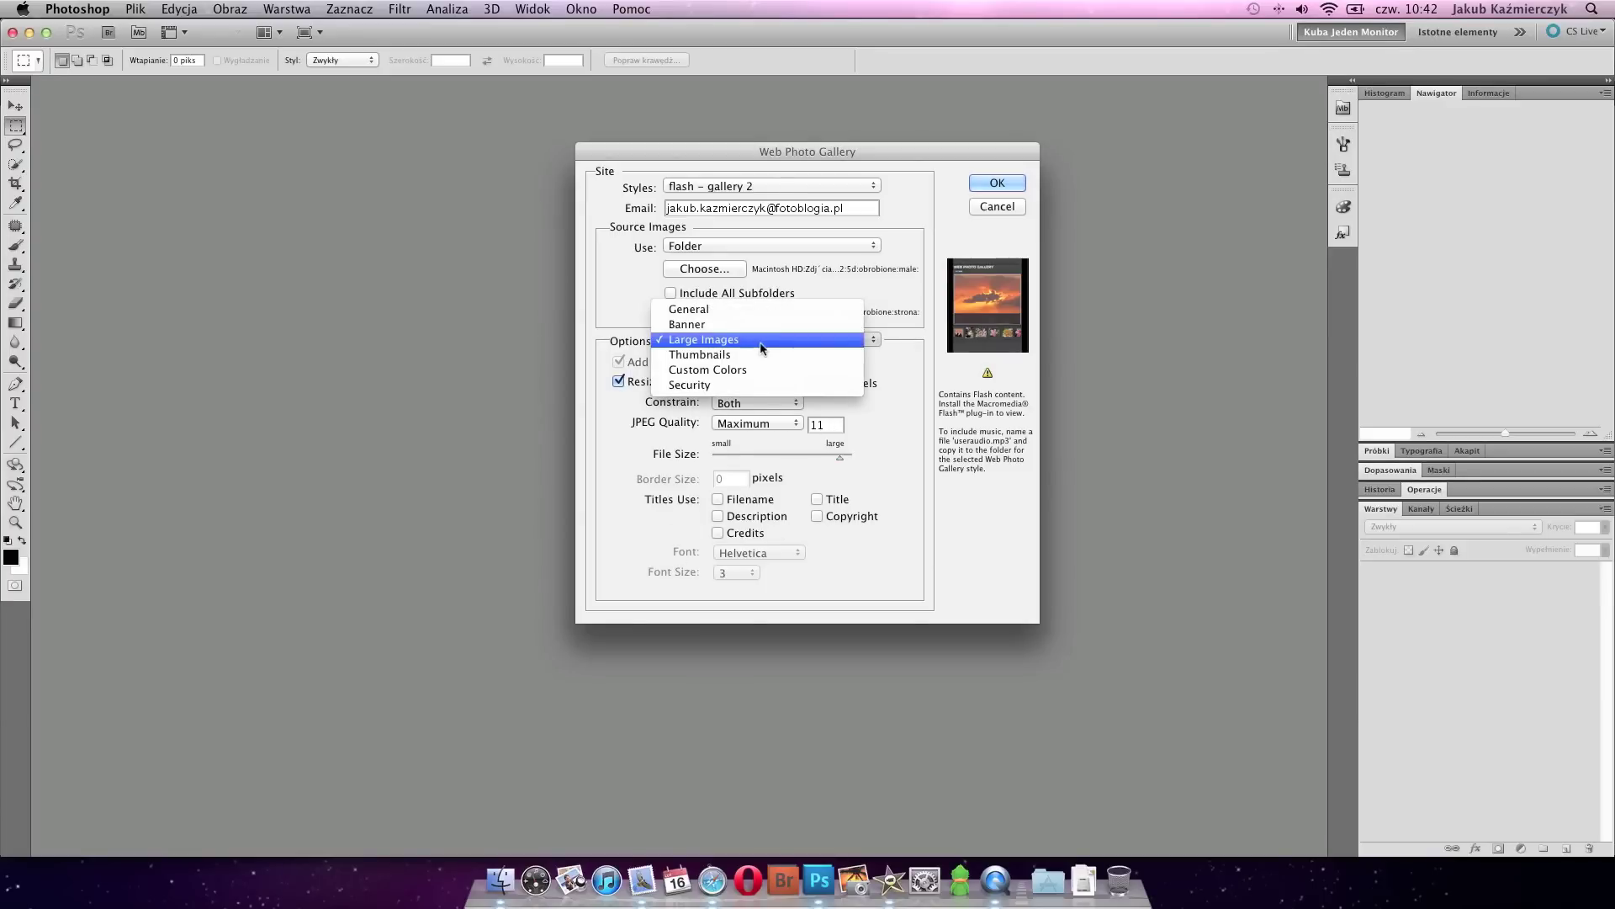
click(751, 356)
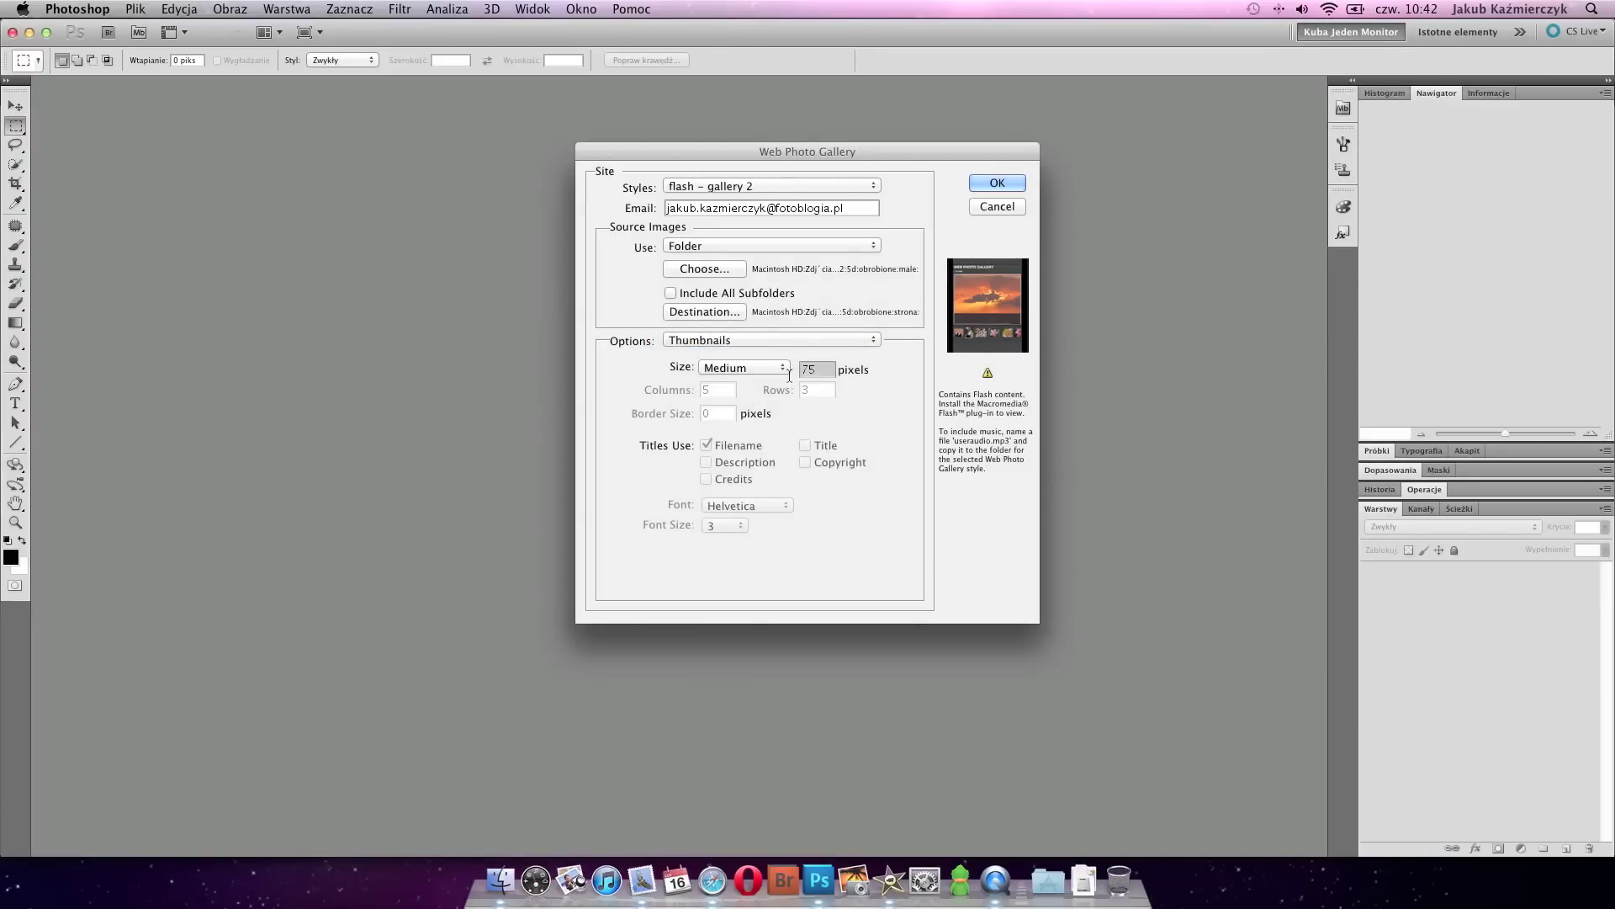
text(100)
- Set the gallery background custom colour to grey 858585
click(792, 341)
click(785, 355)
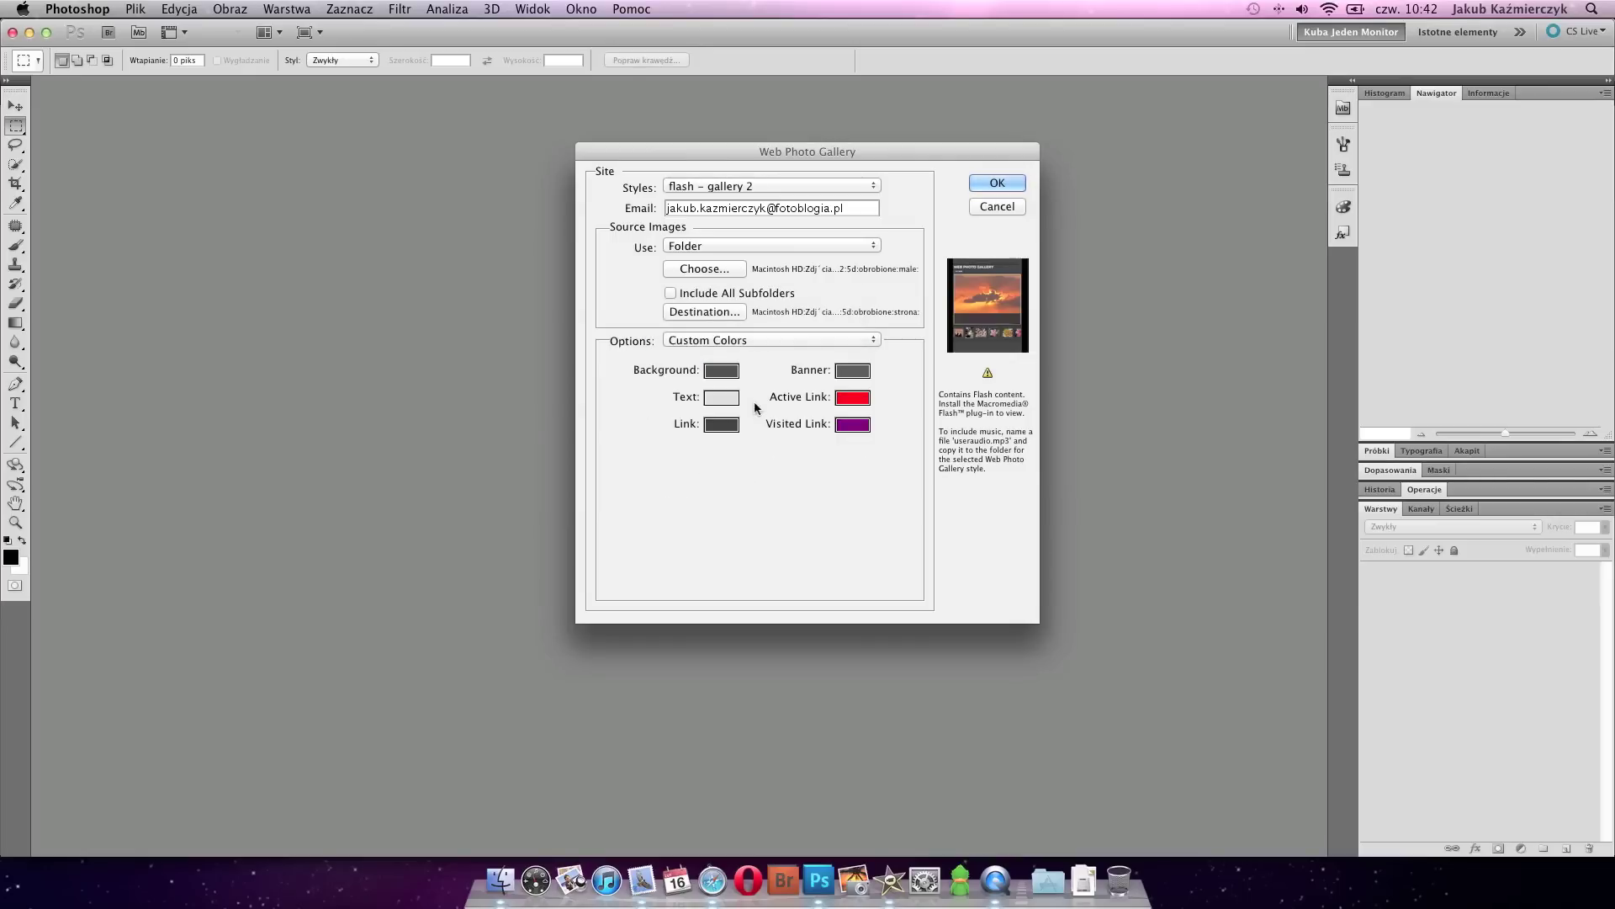
click(716, 372)
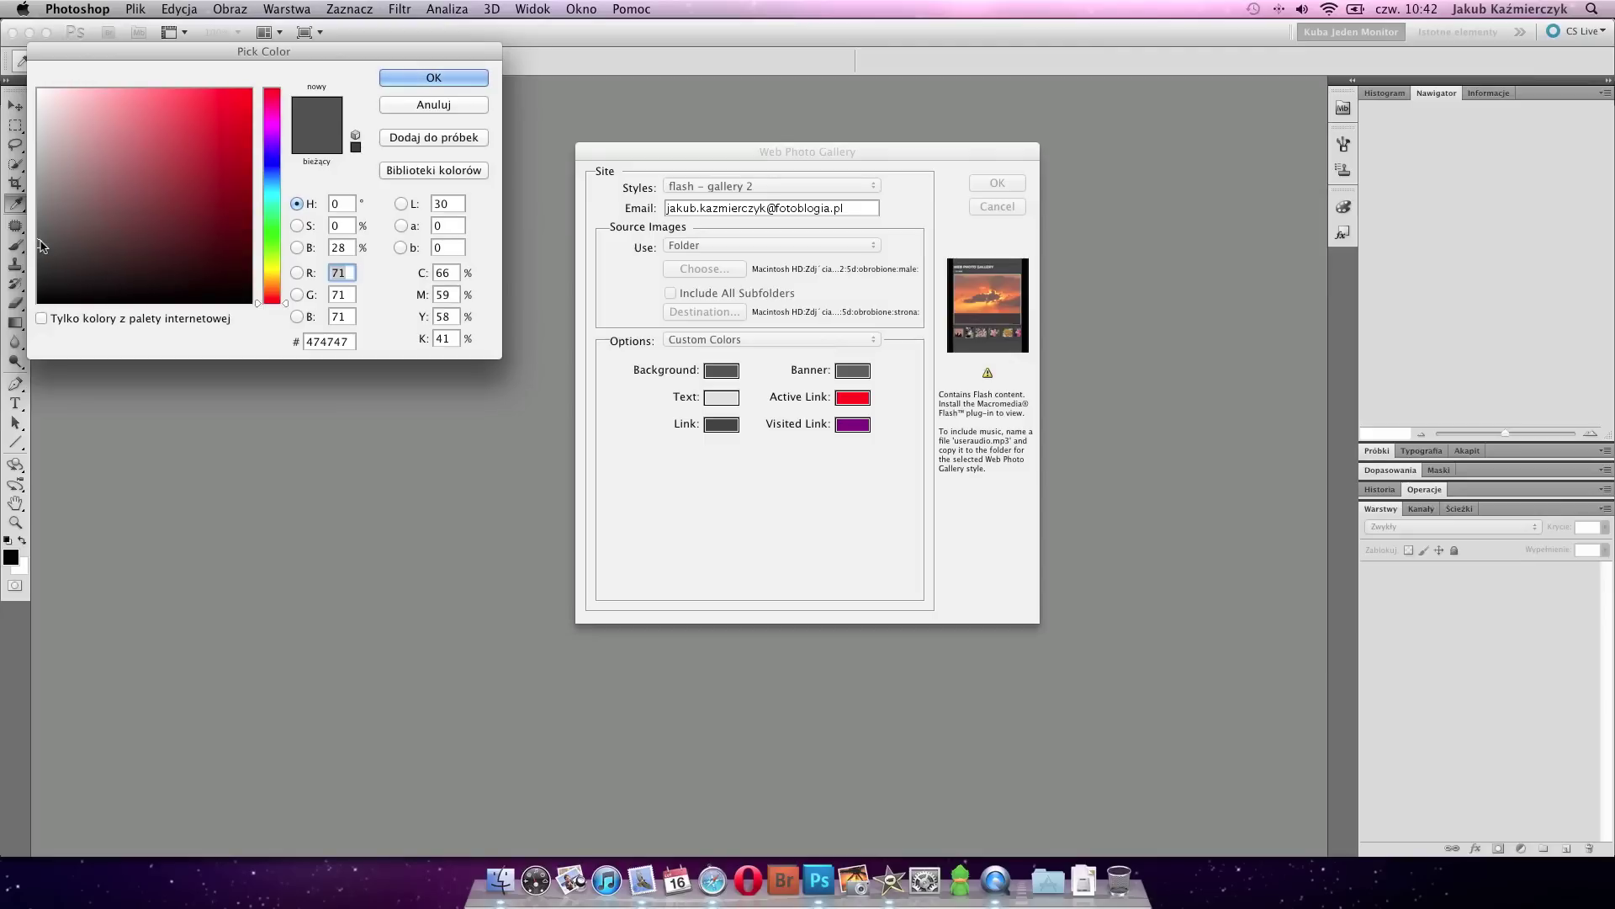
drag(38, 245, 39, 191)
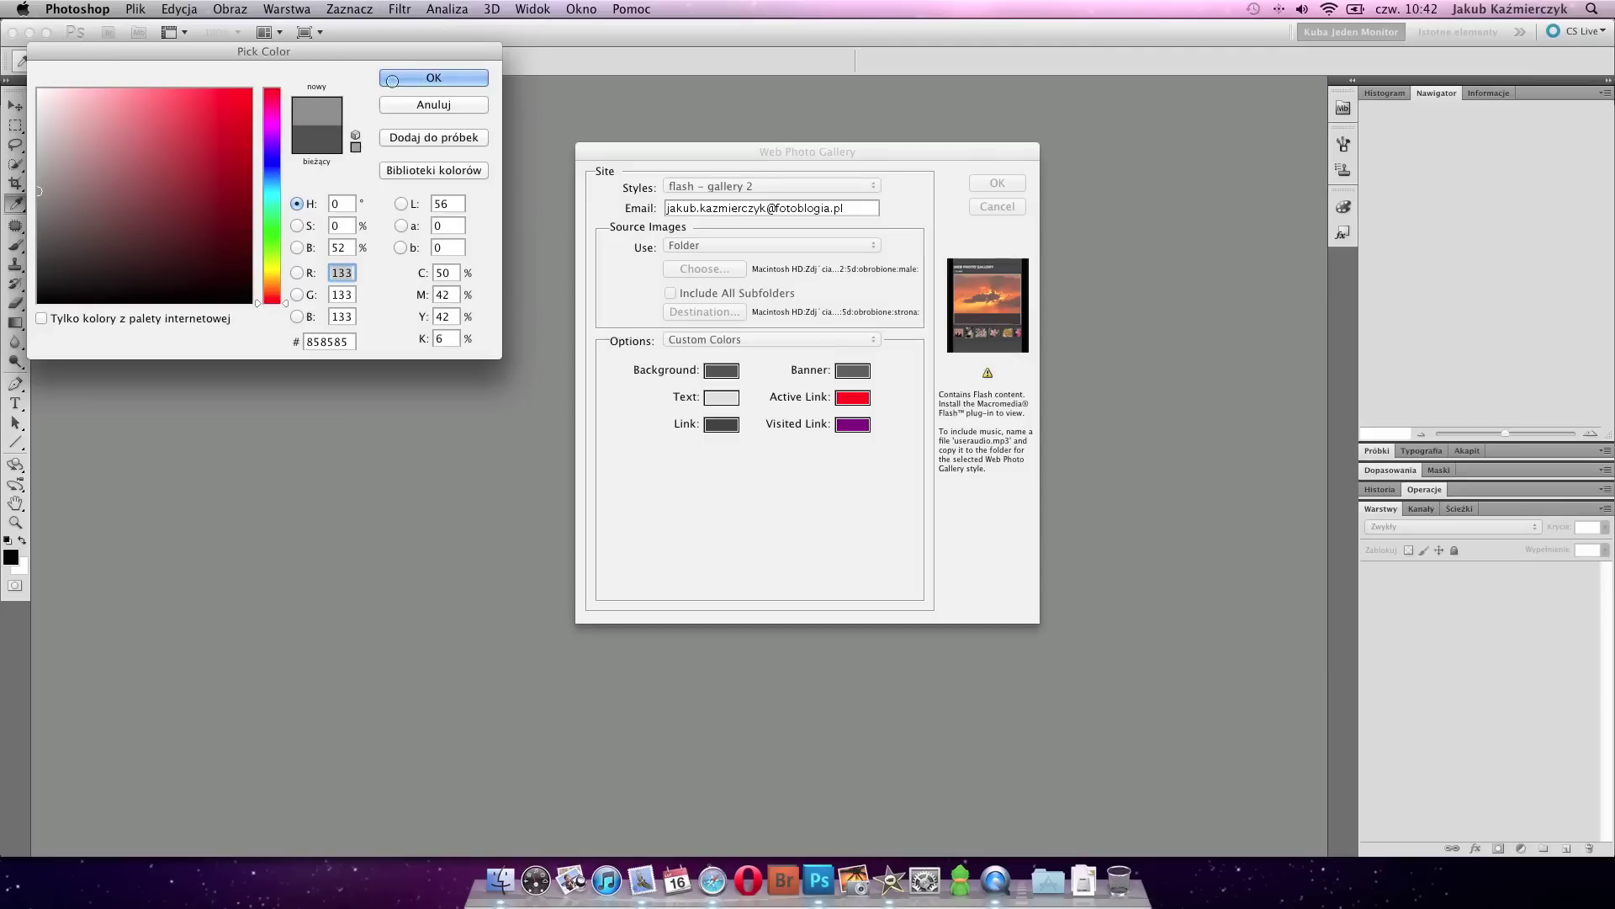
key(Return)
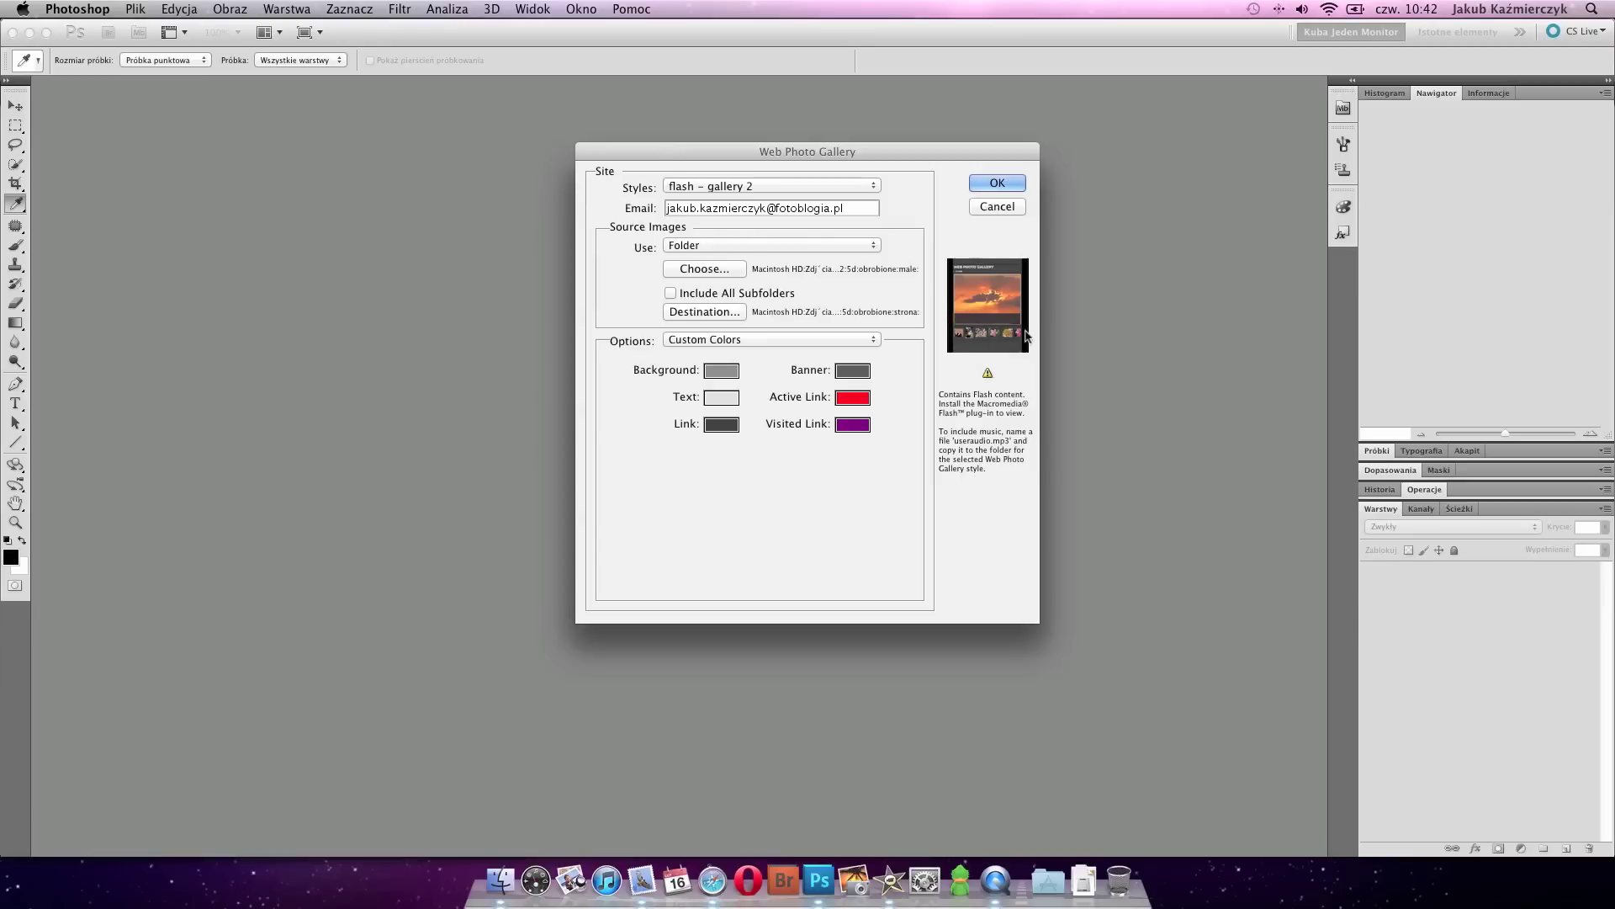
- Leave the banner colour unchanged and set the text colour to a pale warm grey
click(854, 370)
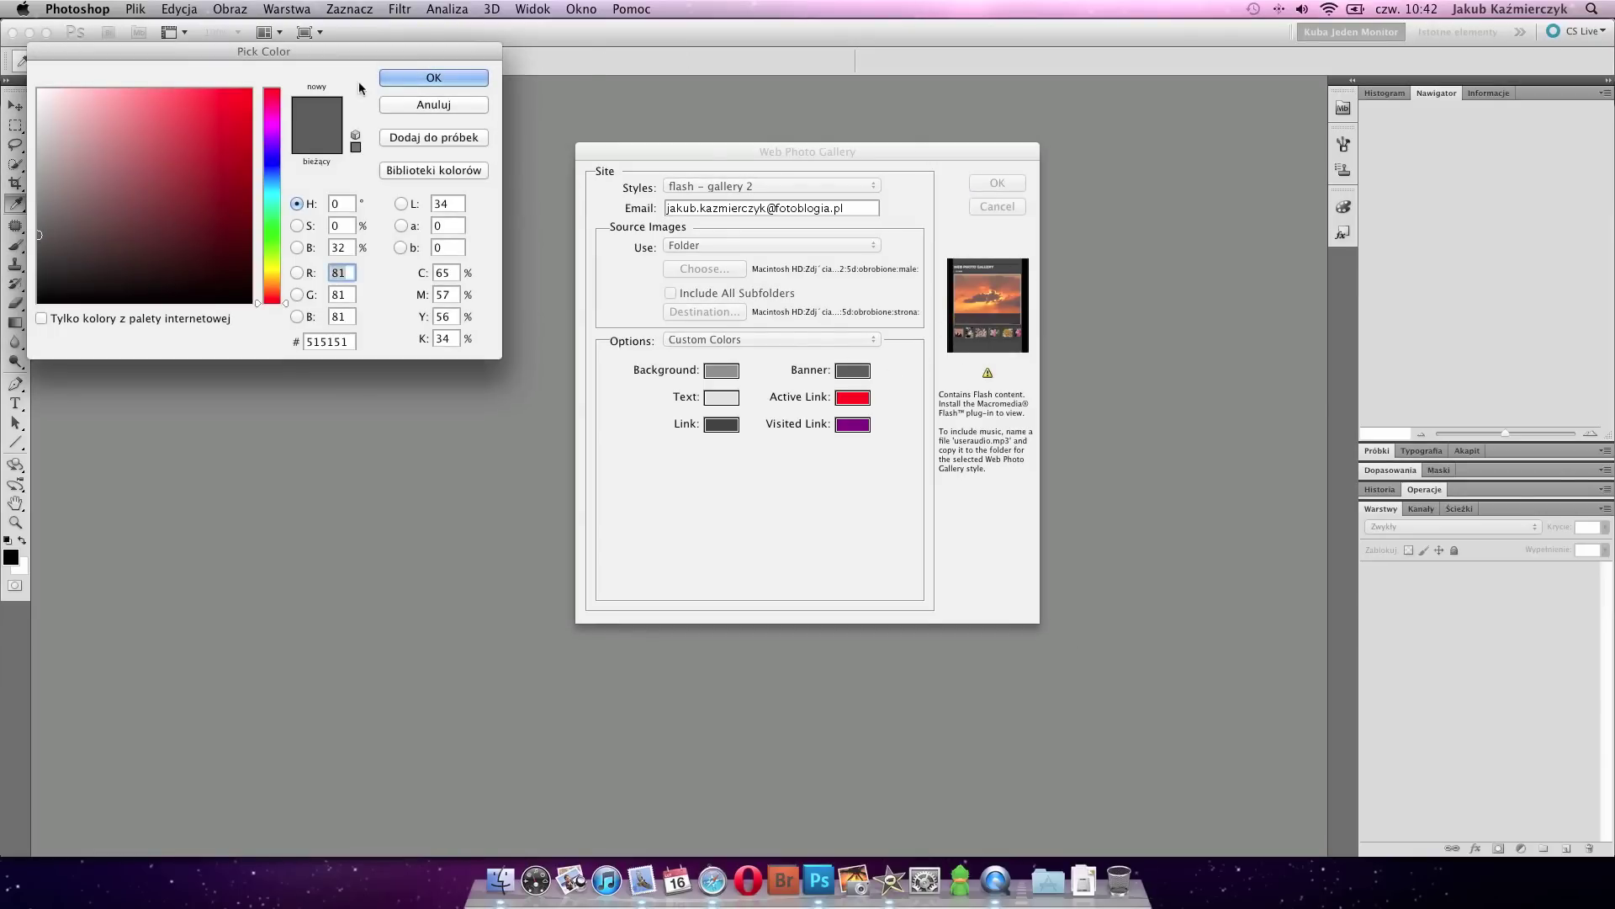
click(433, 78)
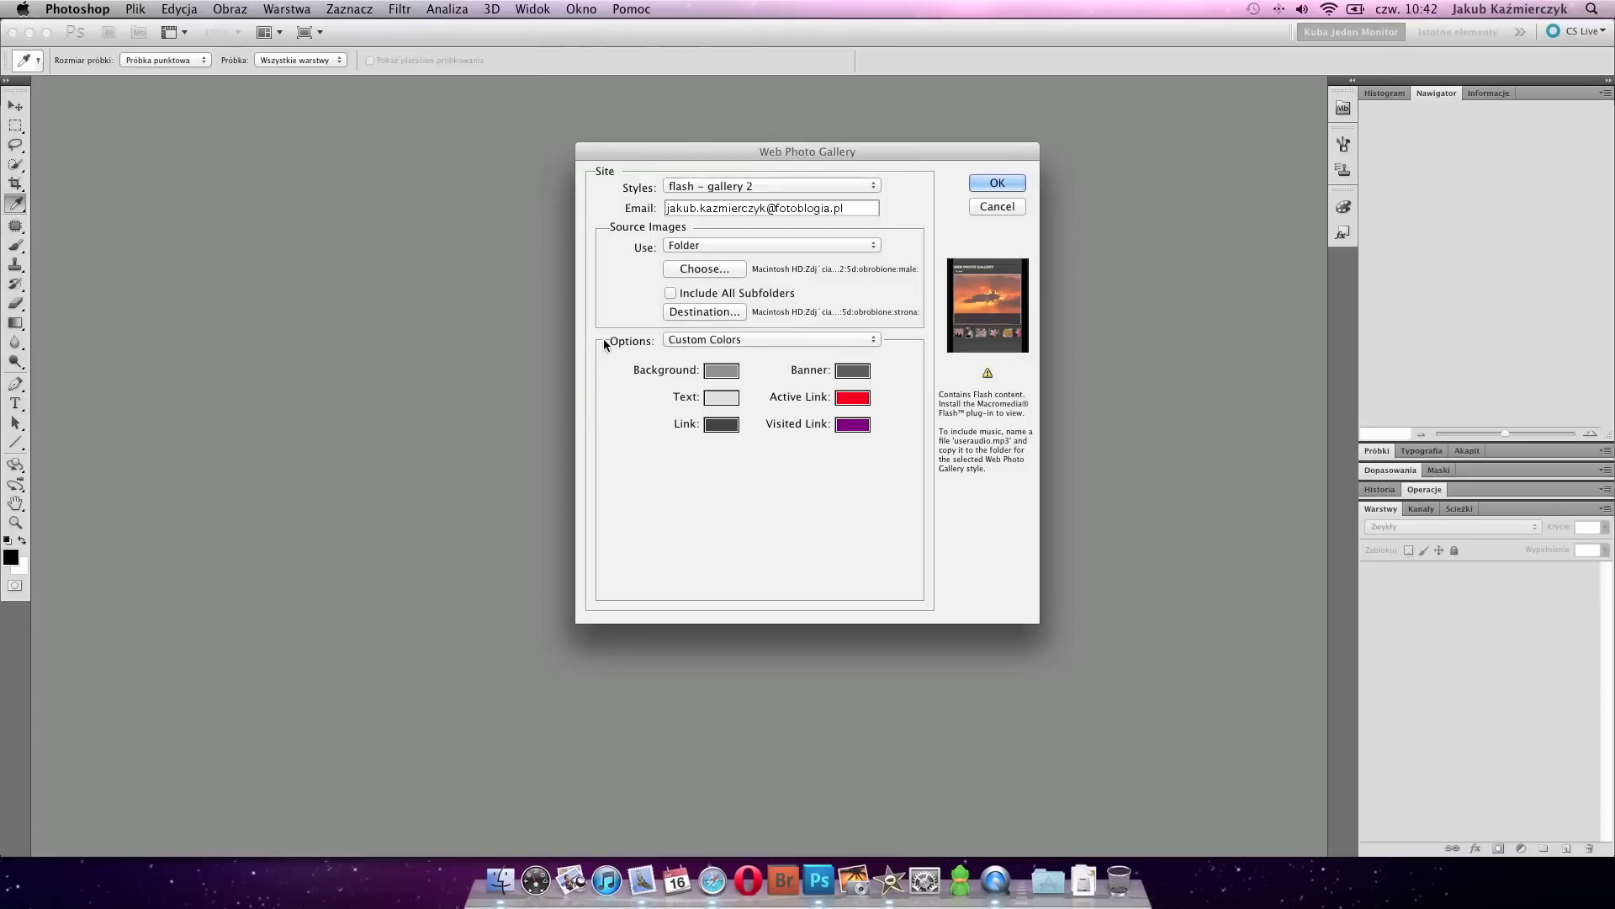
click(720, 399)
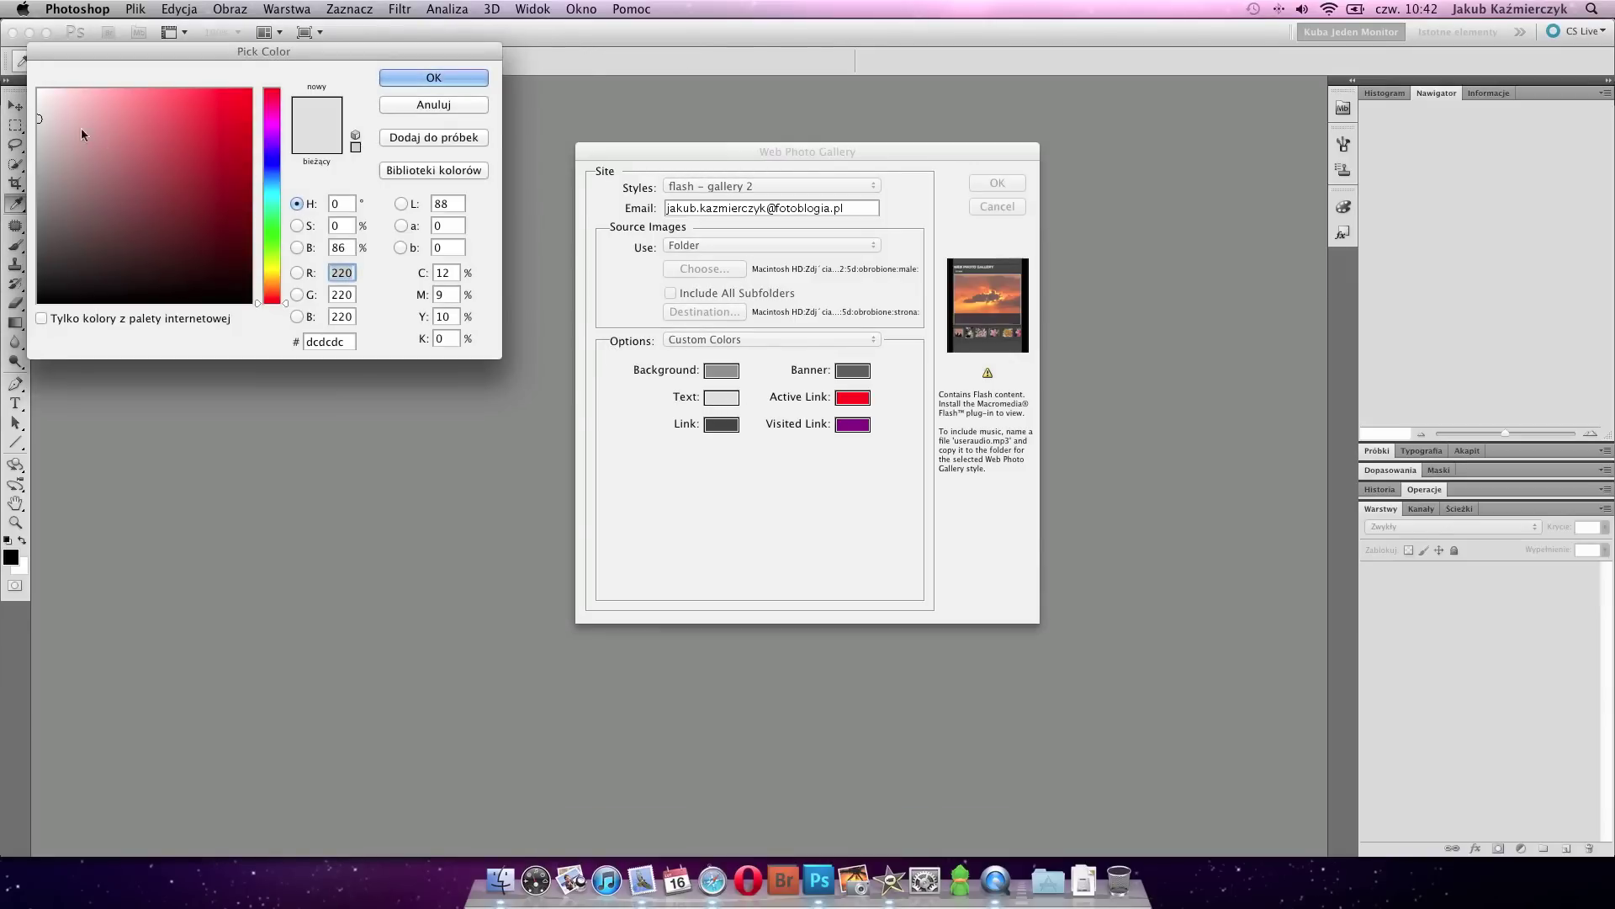
click(26, 178)
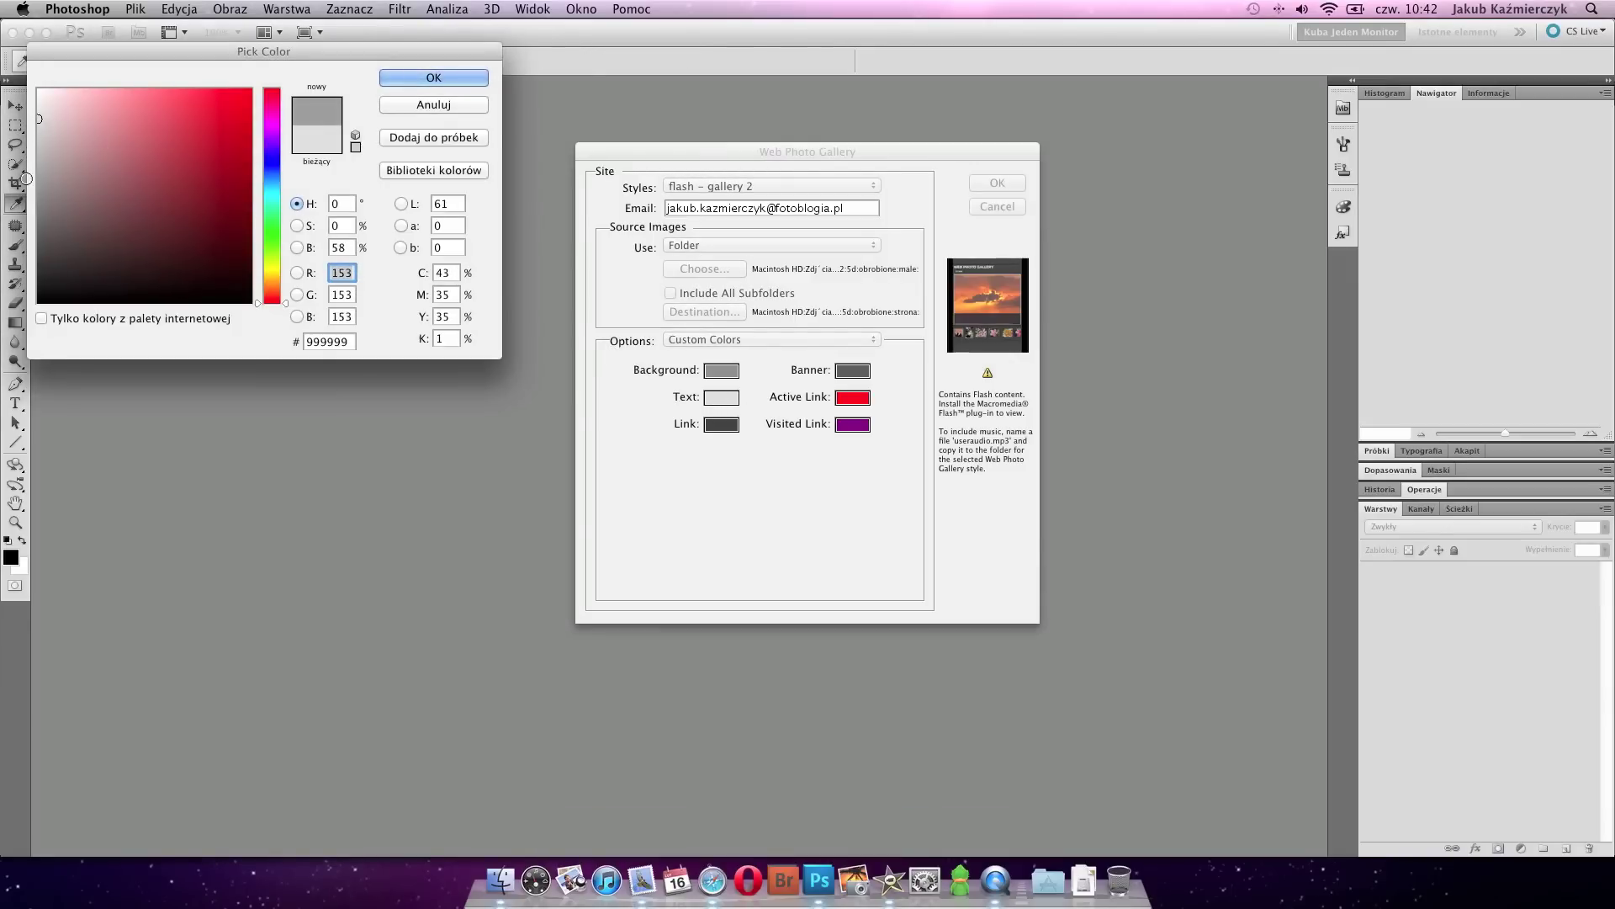
click(26, 179)
click(43, 128)
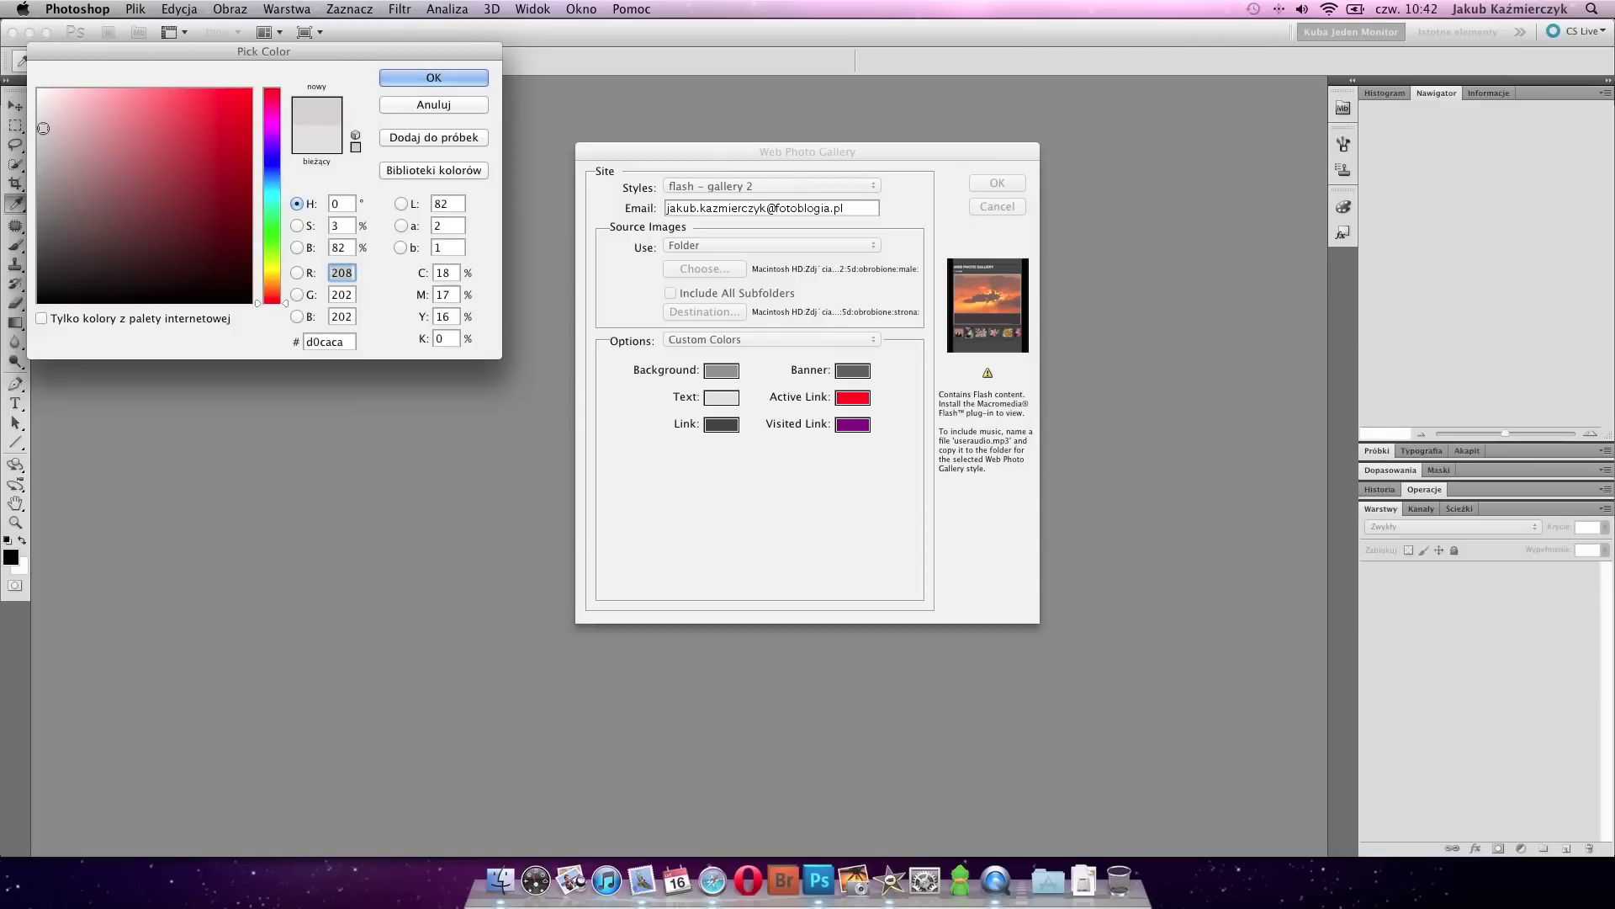
click(433, 77)
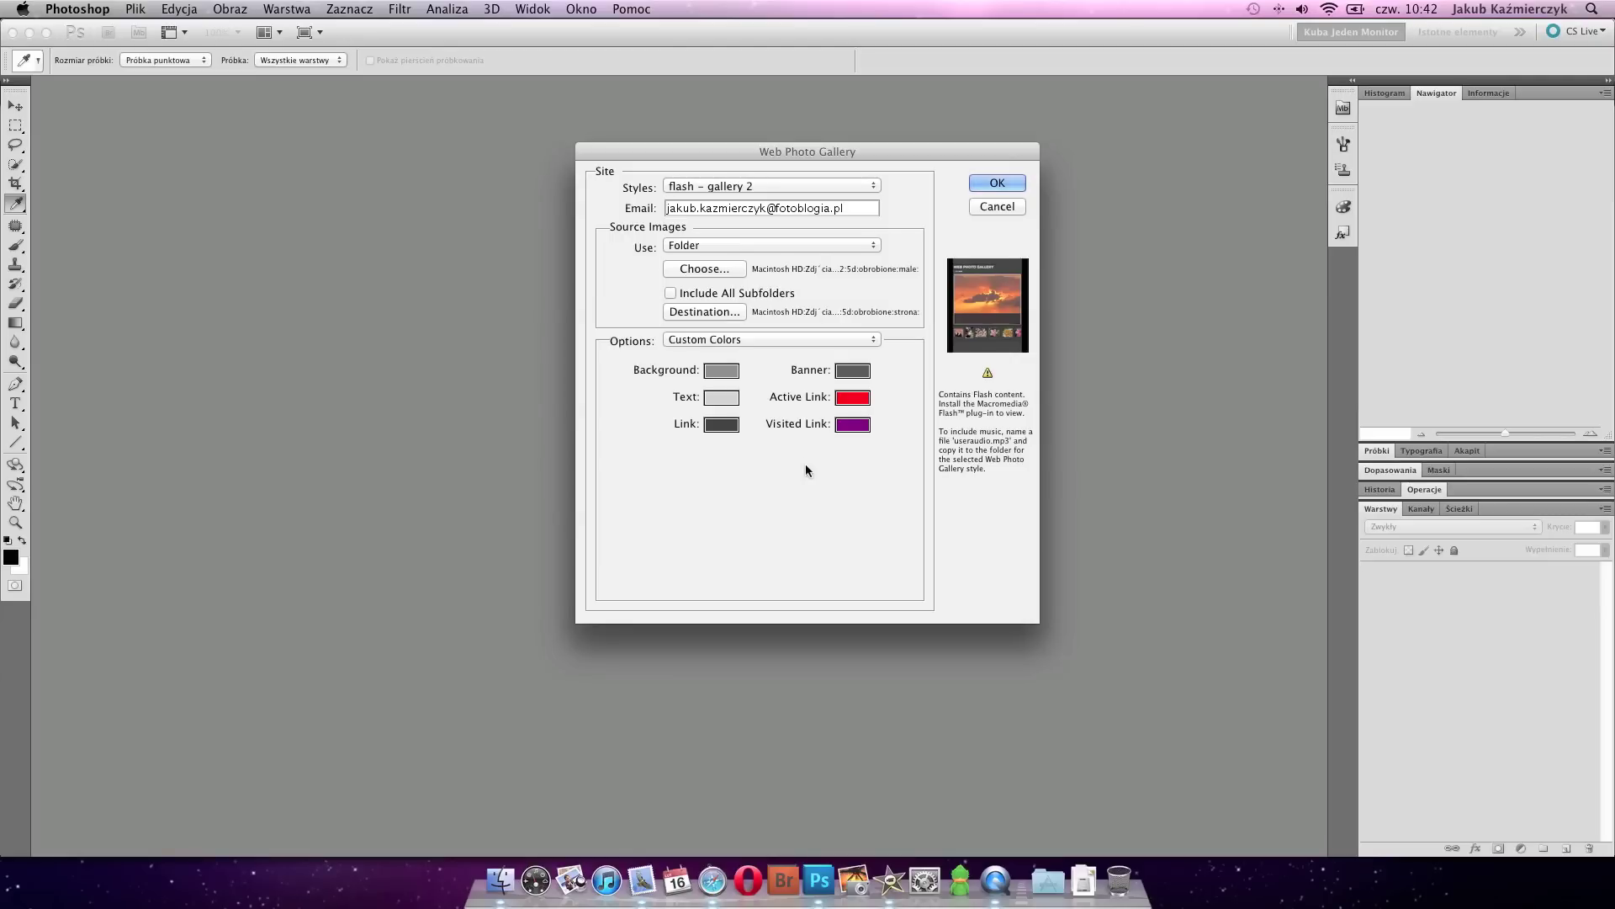
- Set the Security watermark content to None after trying Copyright, and generate the gallery
click(737, 339)
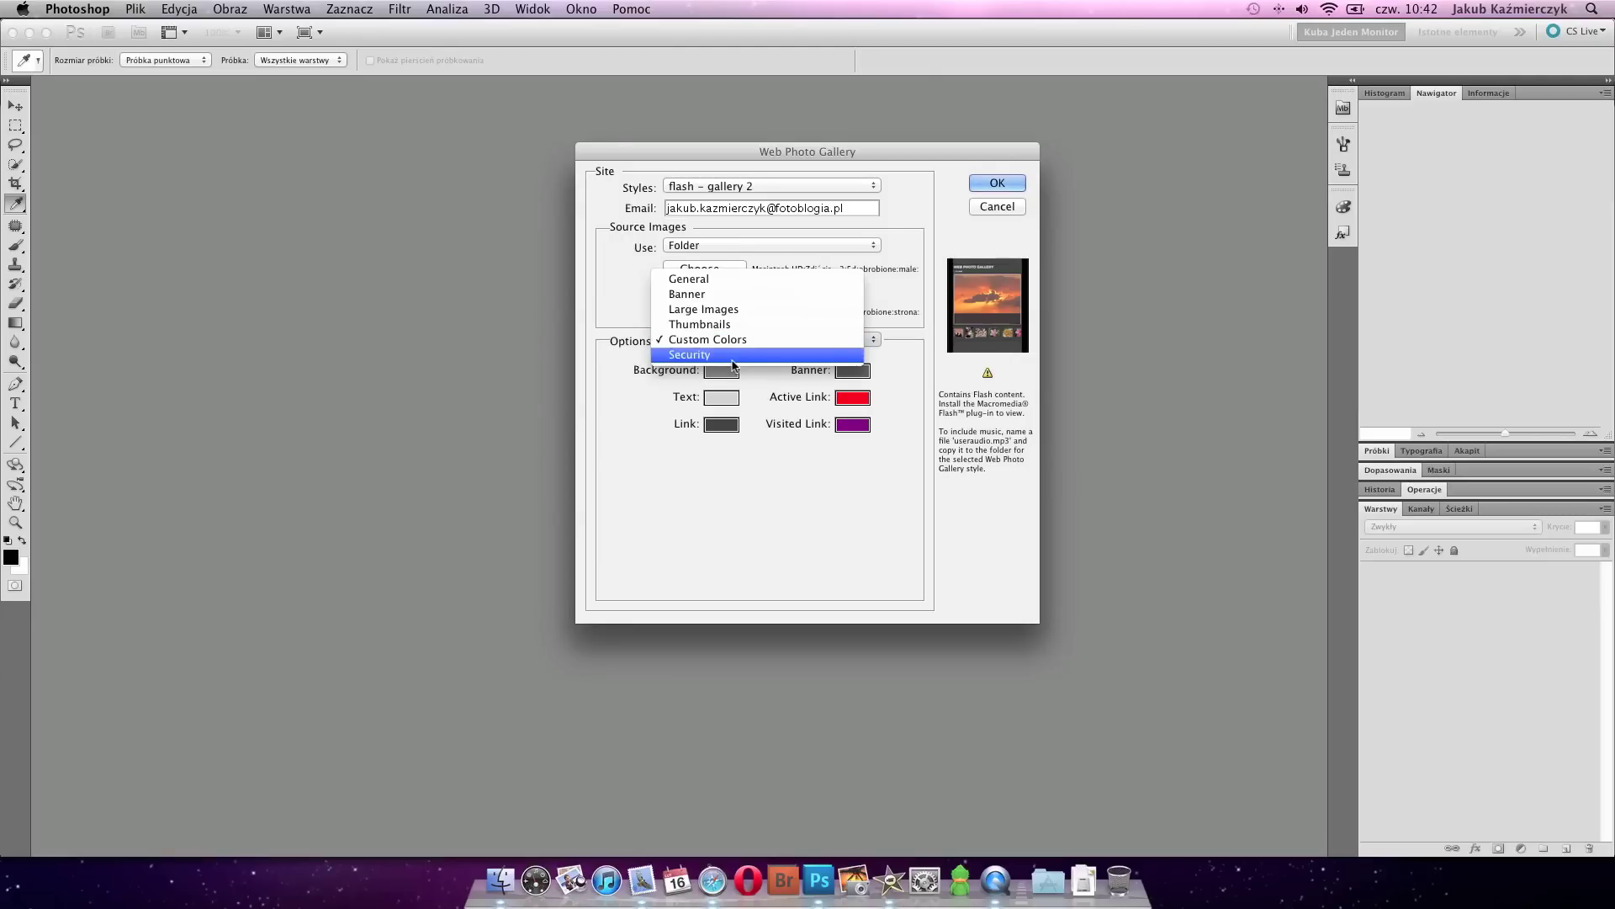
click(733, 354)
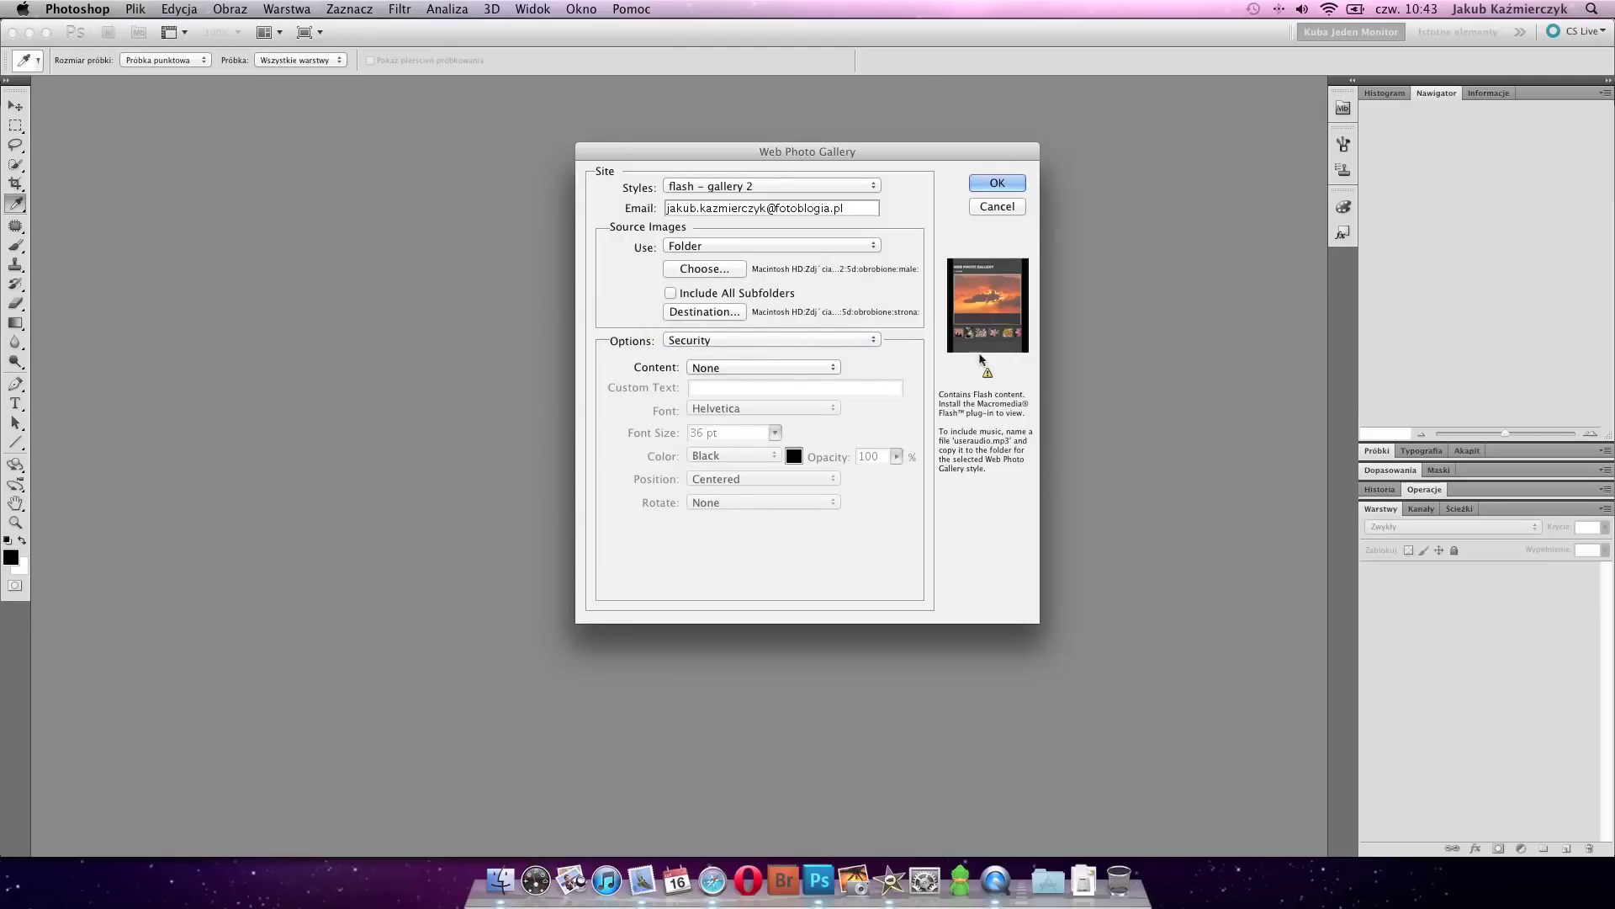
click(792, 369)
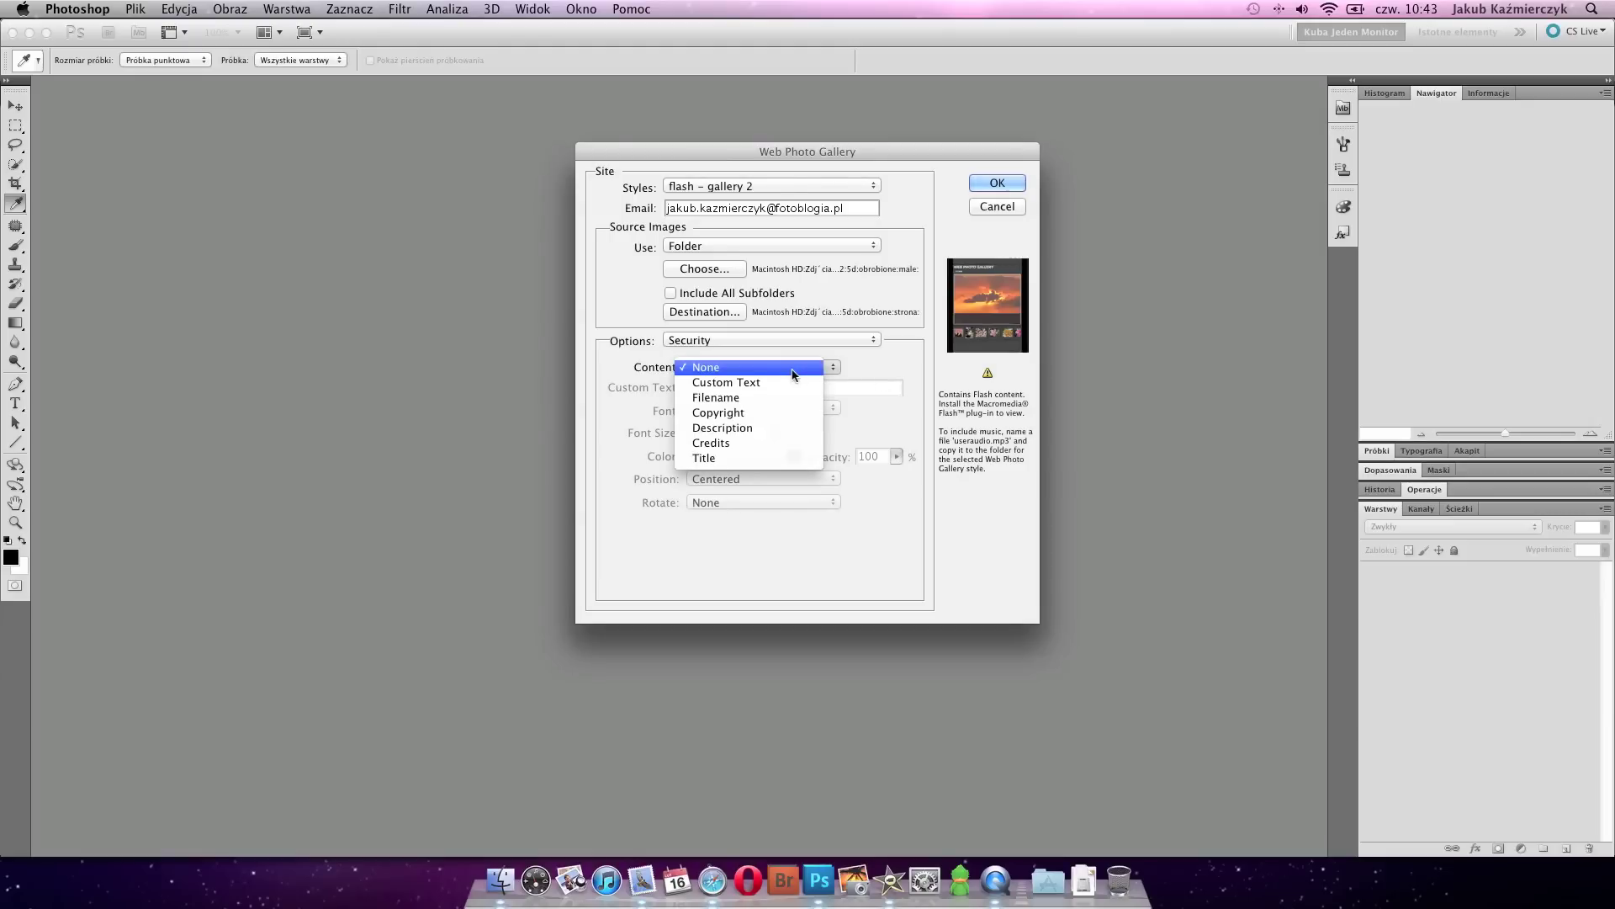
click(722, 412)
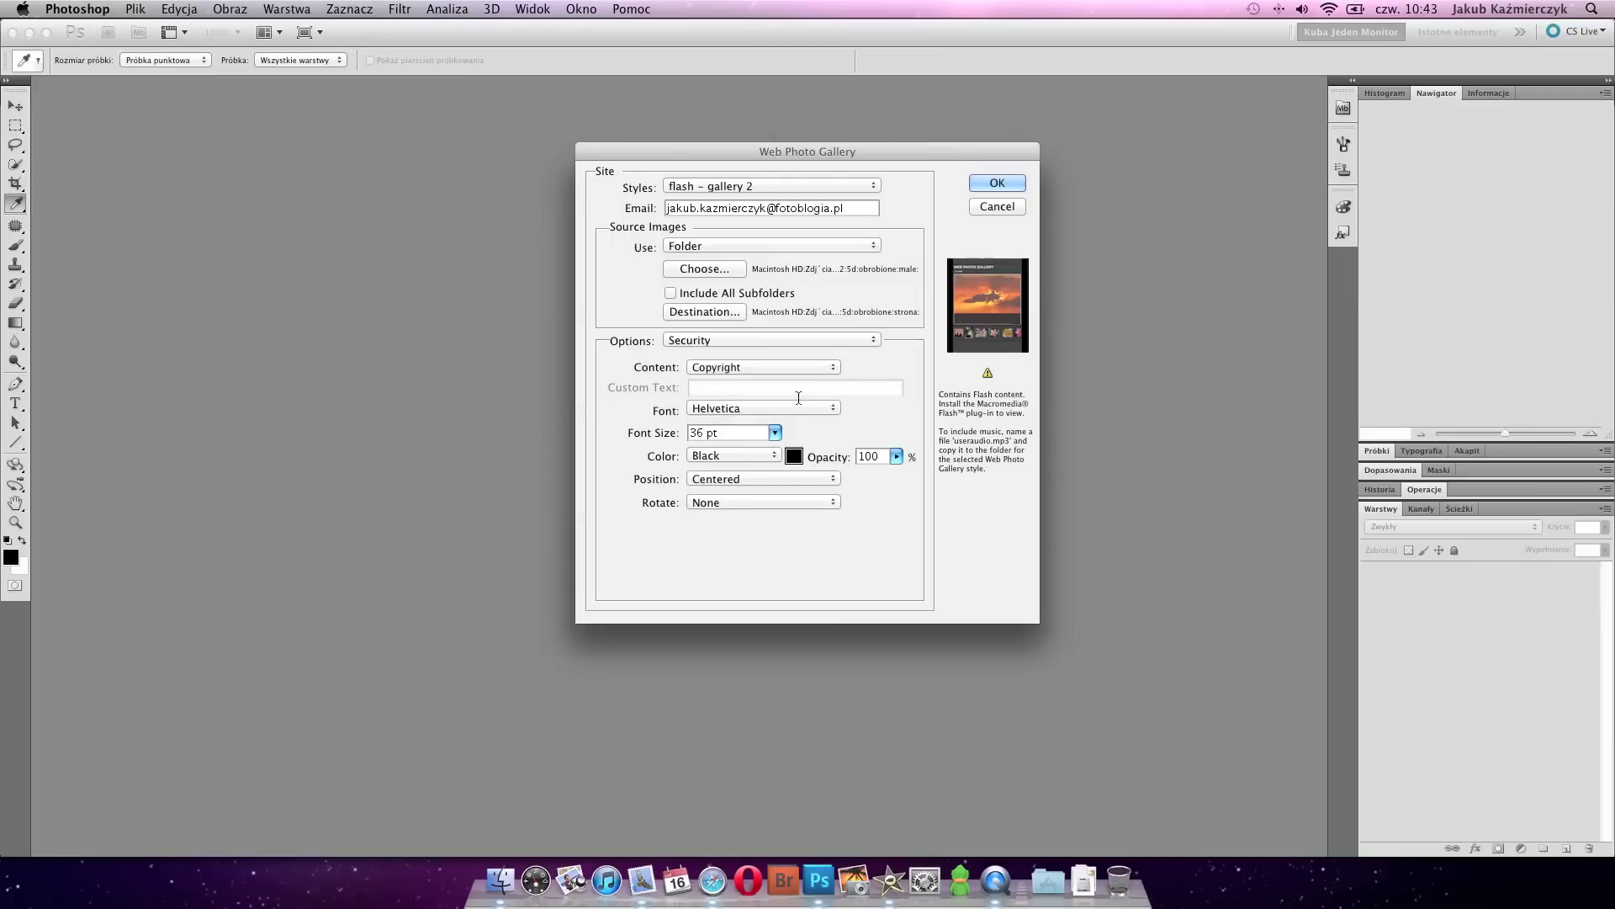
click(774, 366)
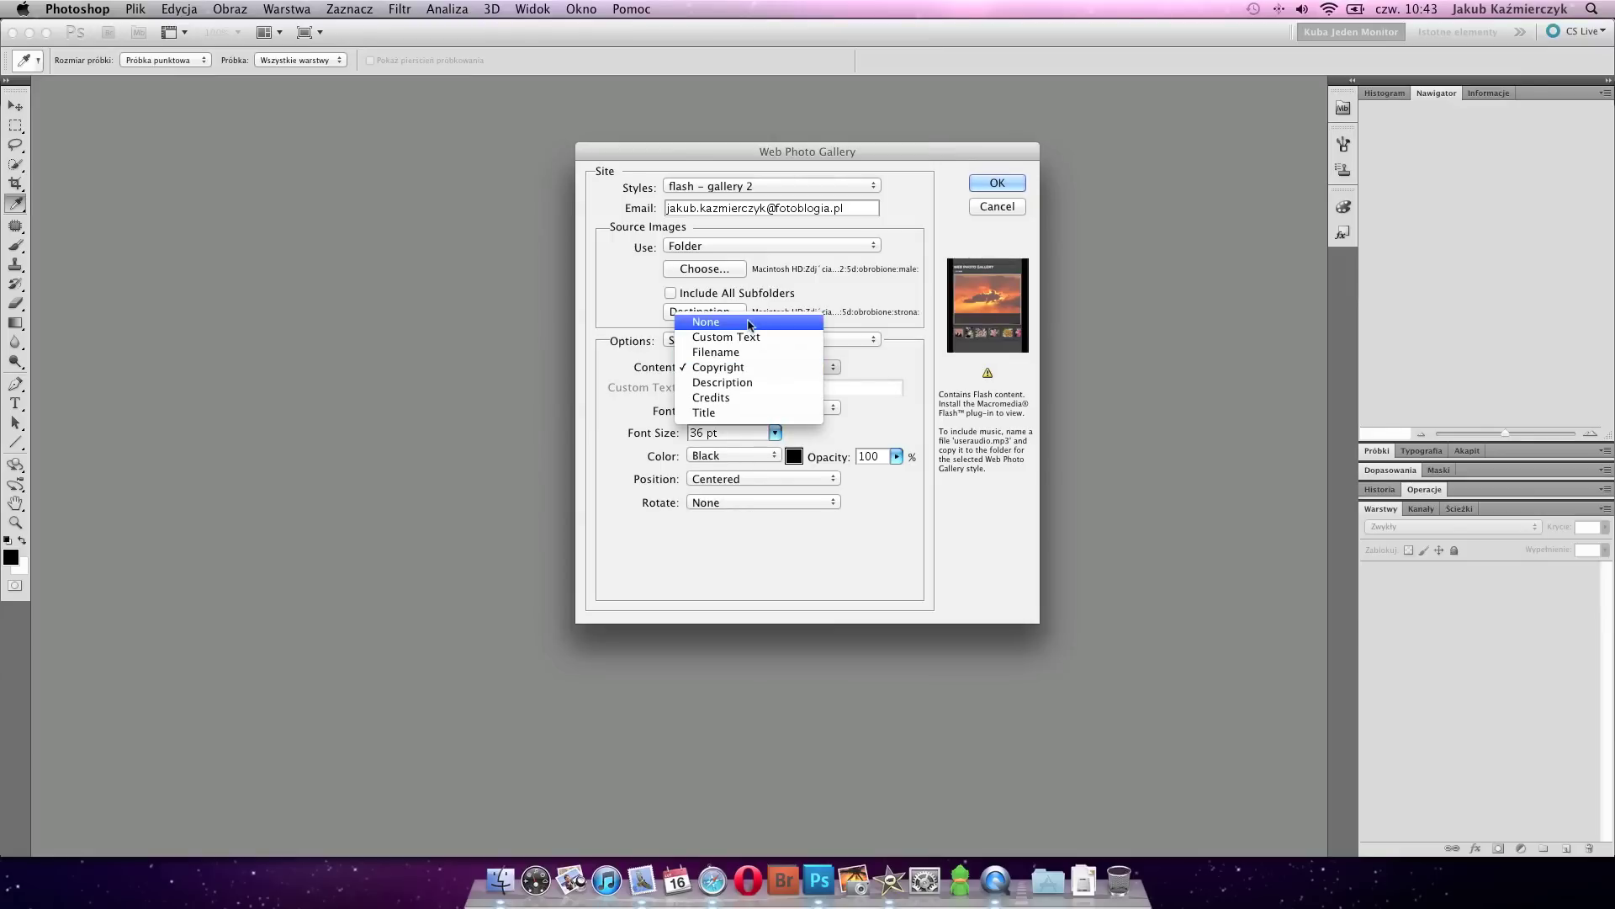
click(750, 324)
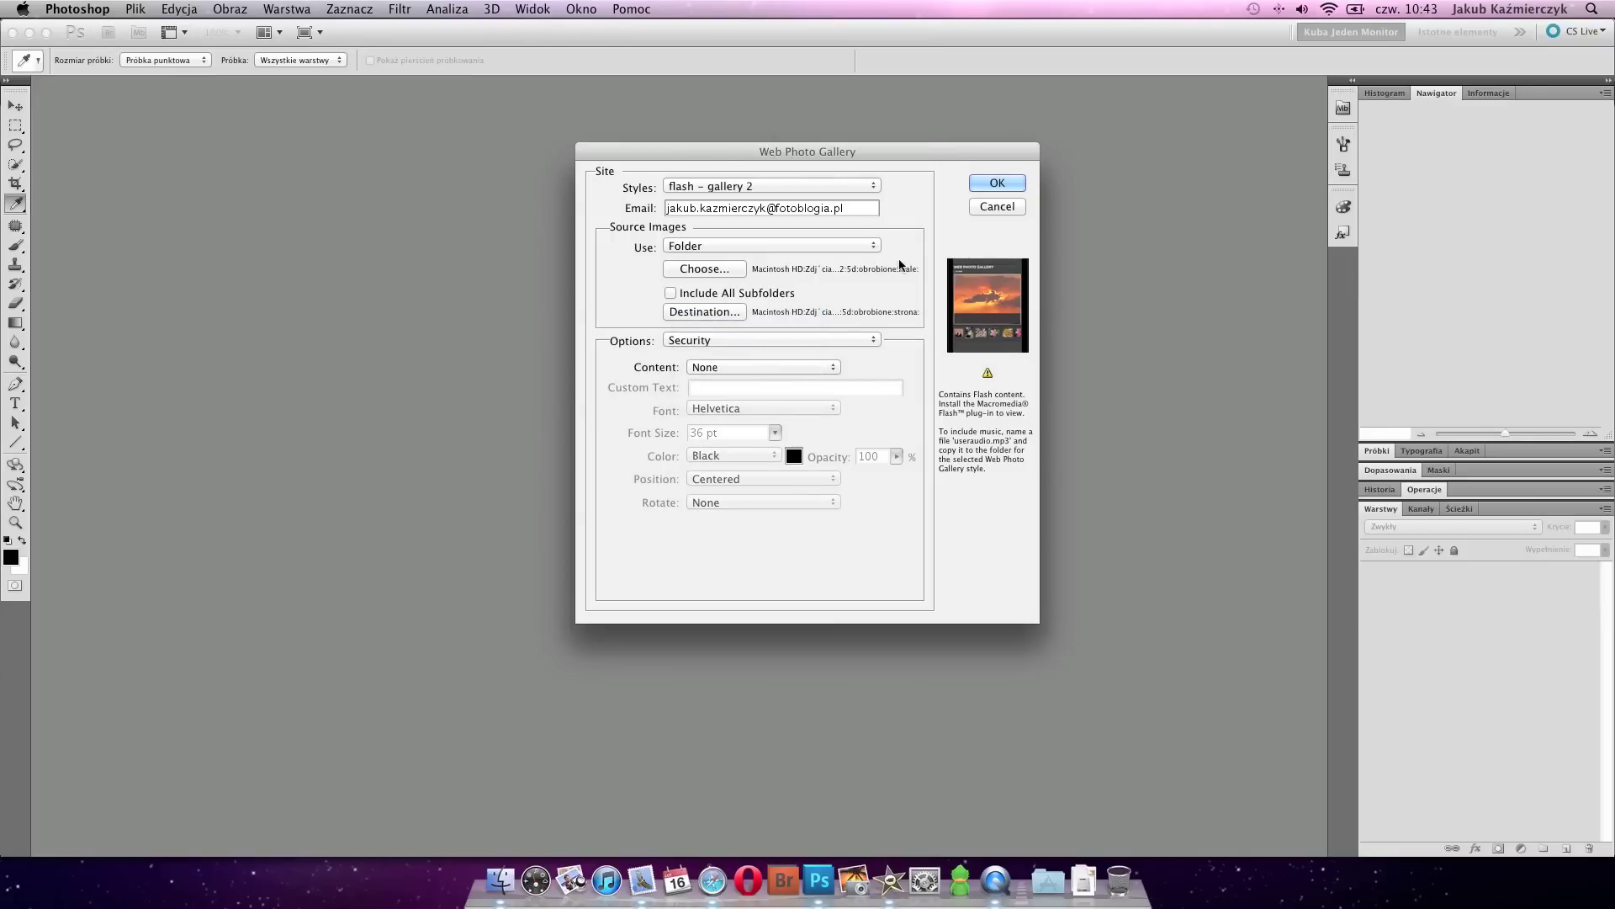
click(983, 184)
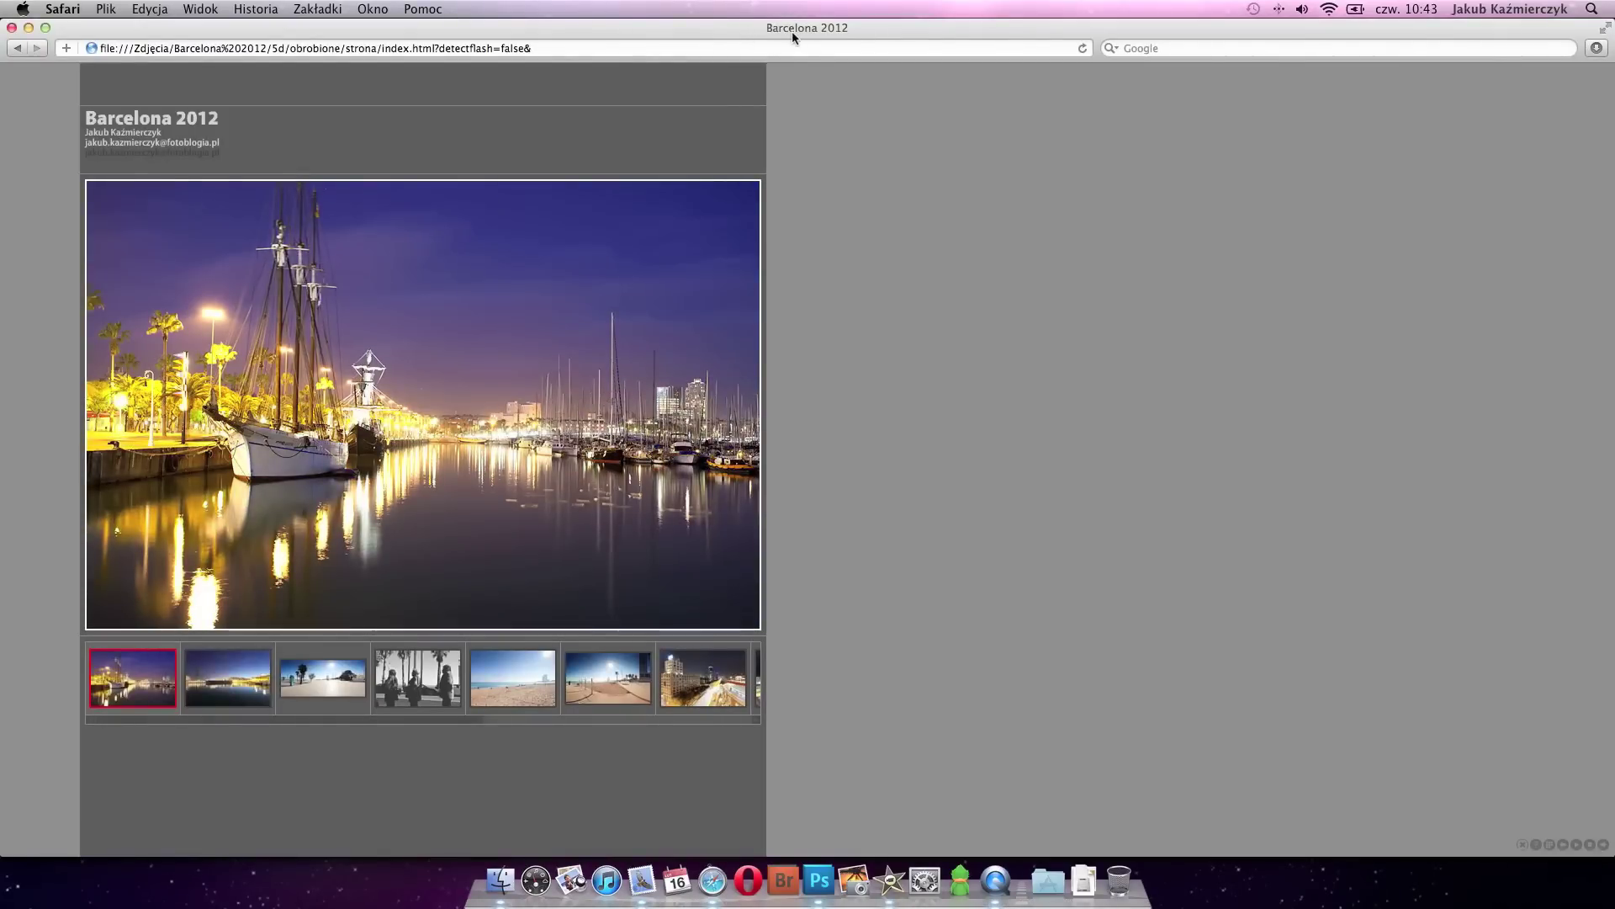
- Browse the photos: night harbour, street scene, beaches, night street, dog and the final beach shot
click(239, 660)
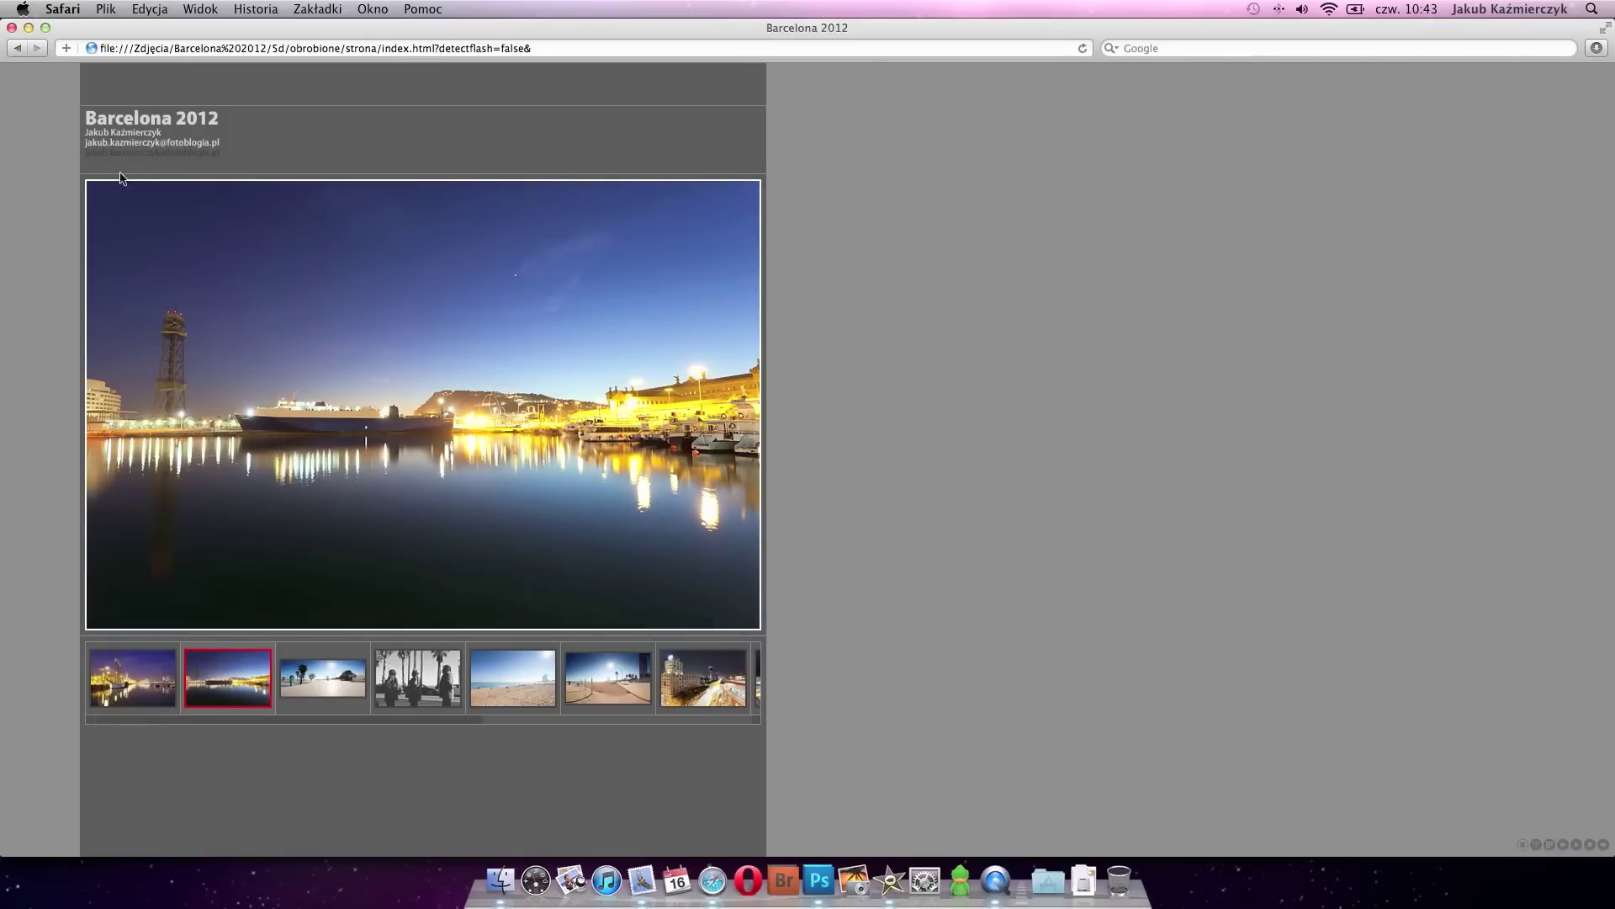
click(332, 677)
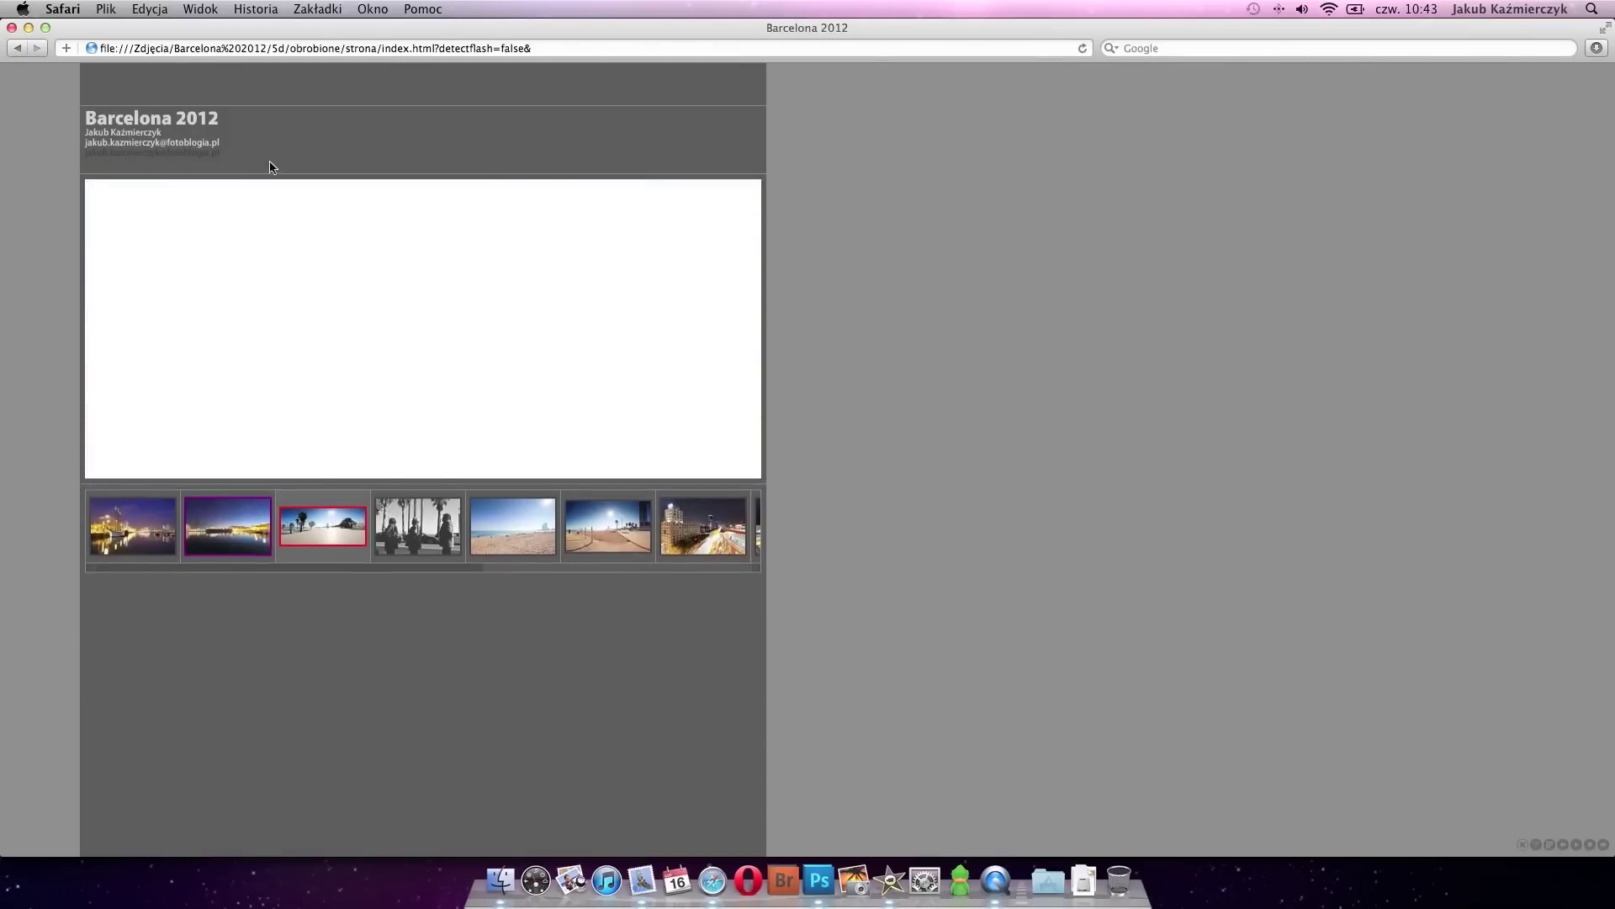
click(446, 526)
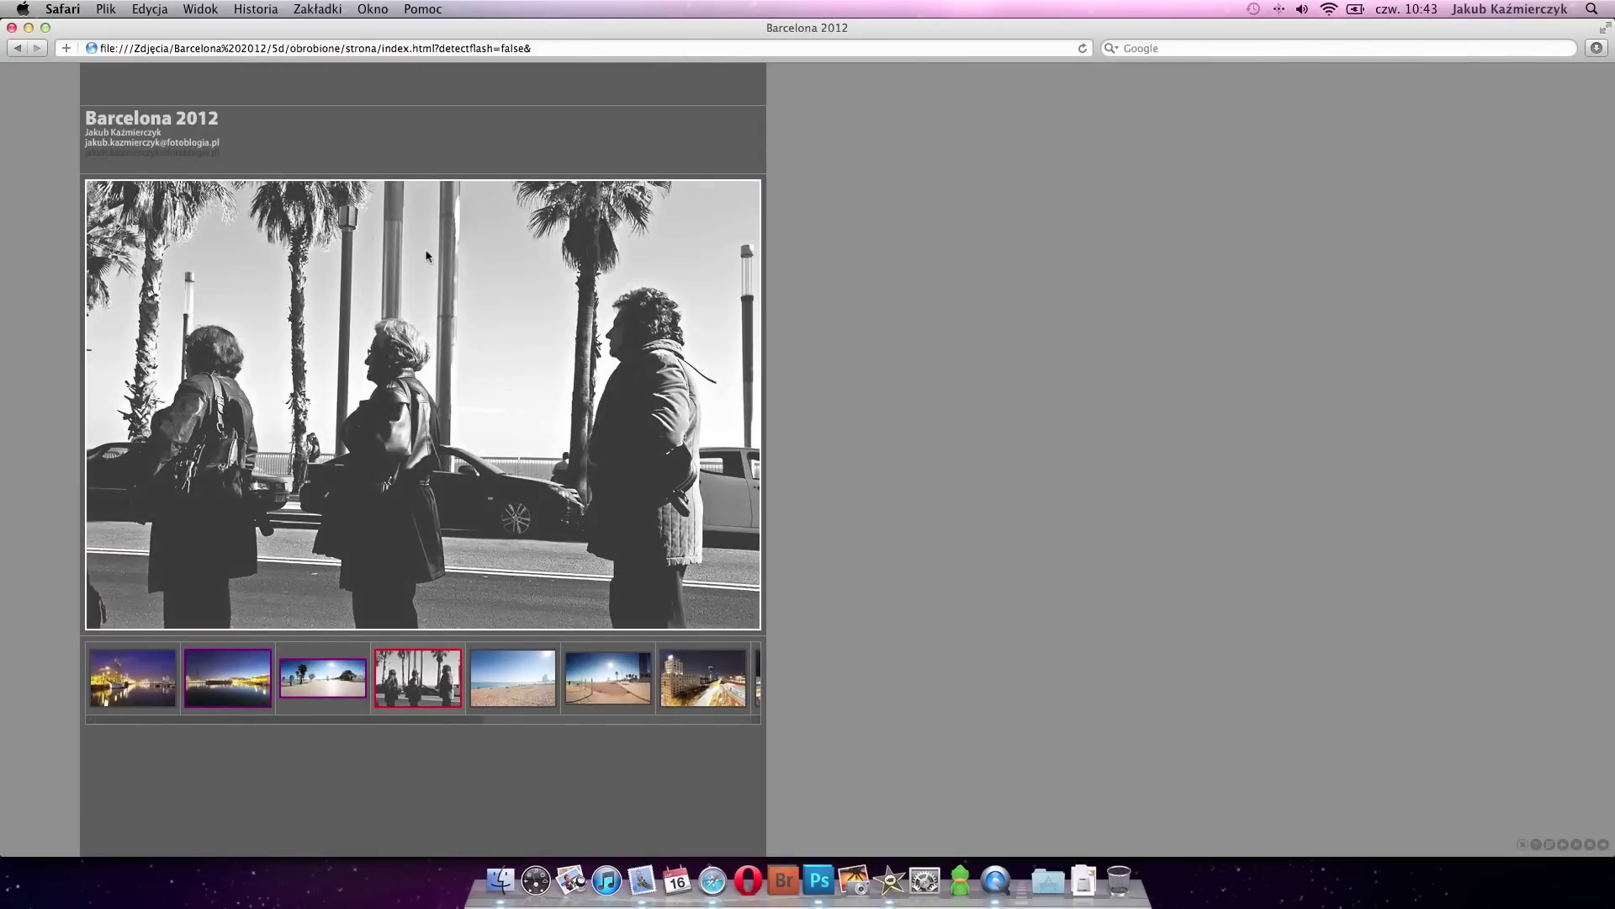
click(517, 679)
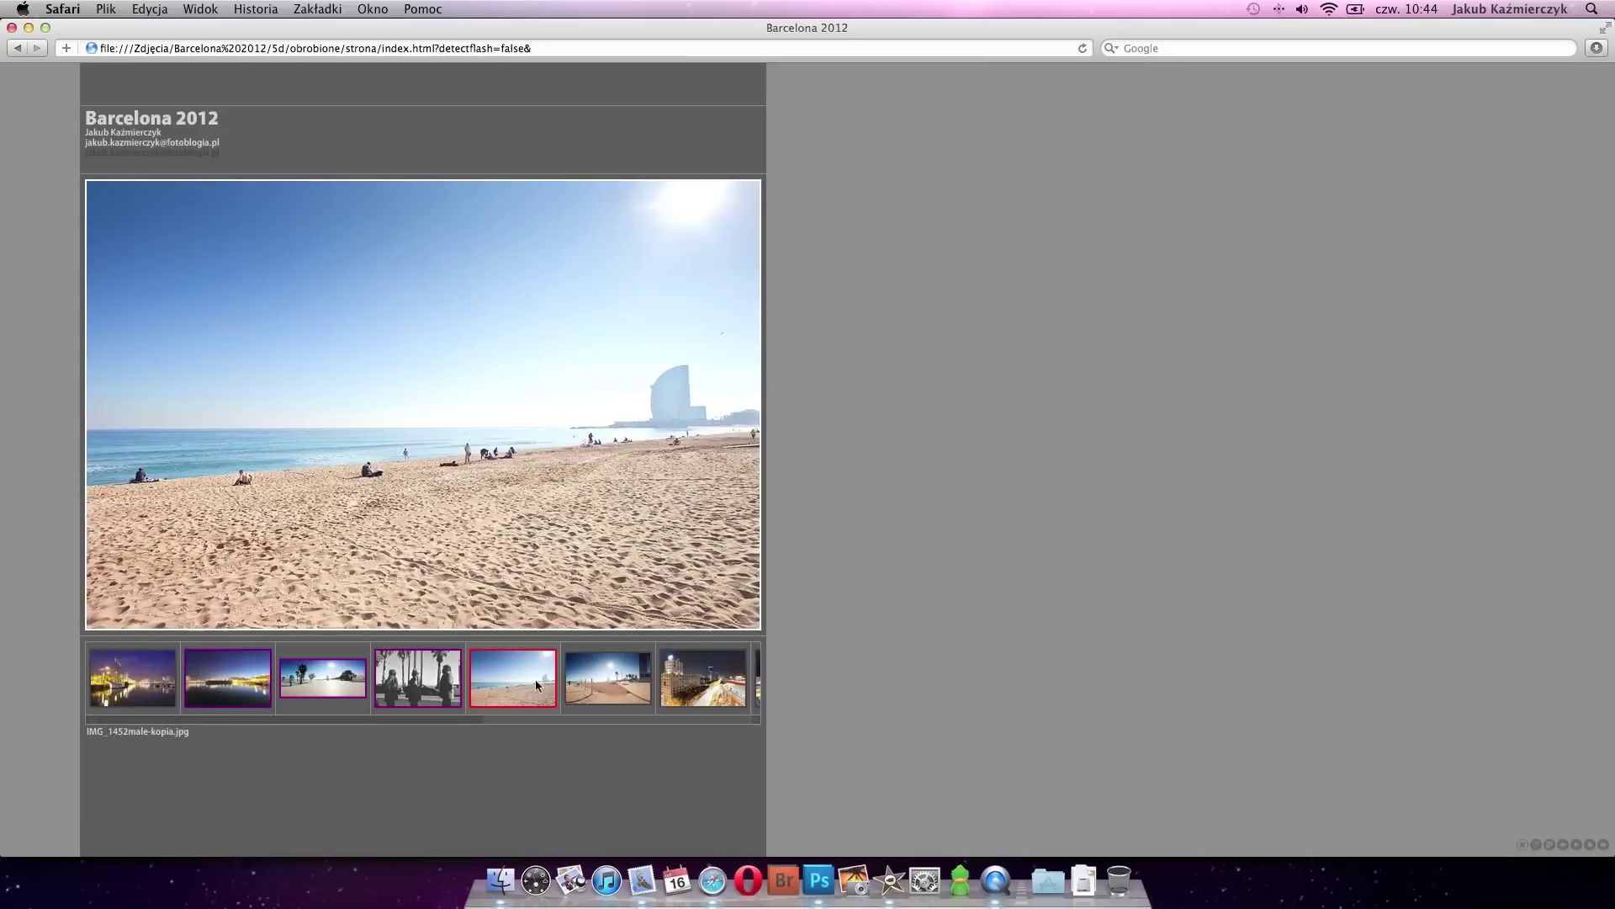
click(623, 686)
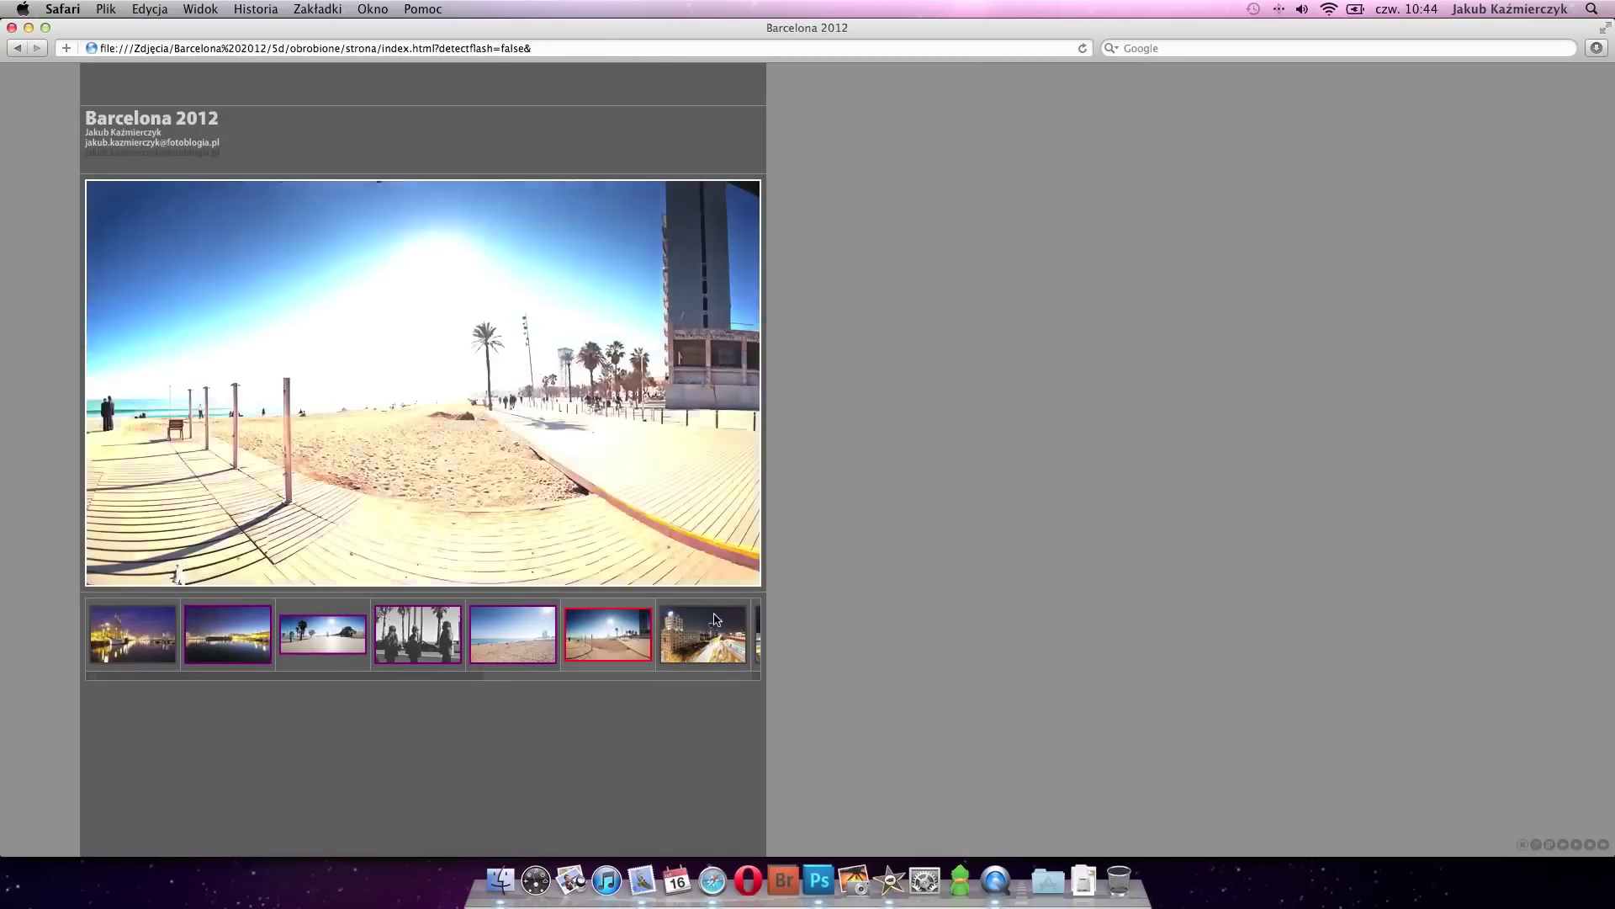
click(715, 637)
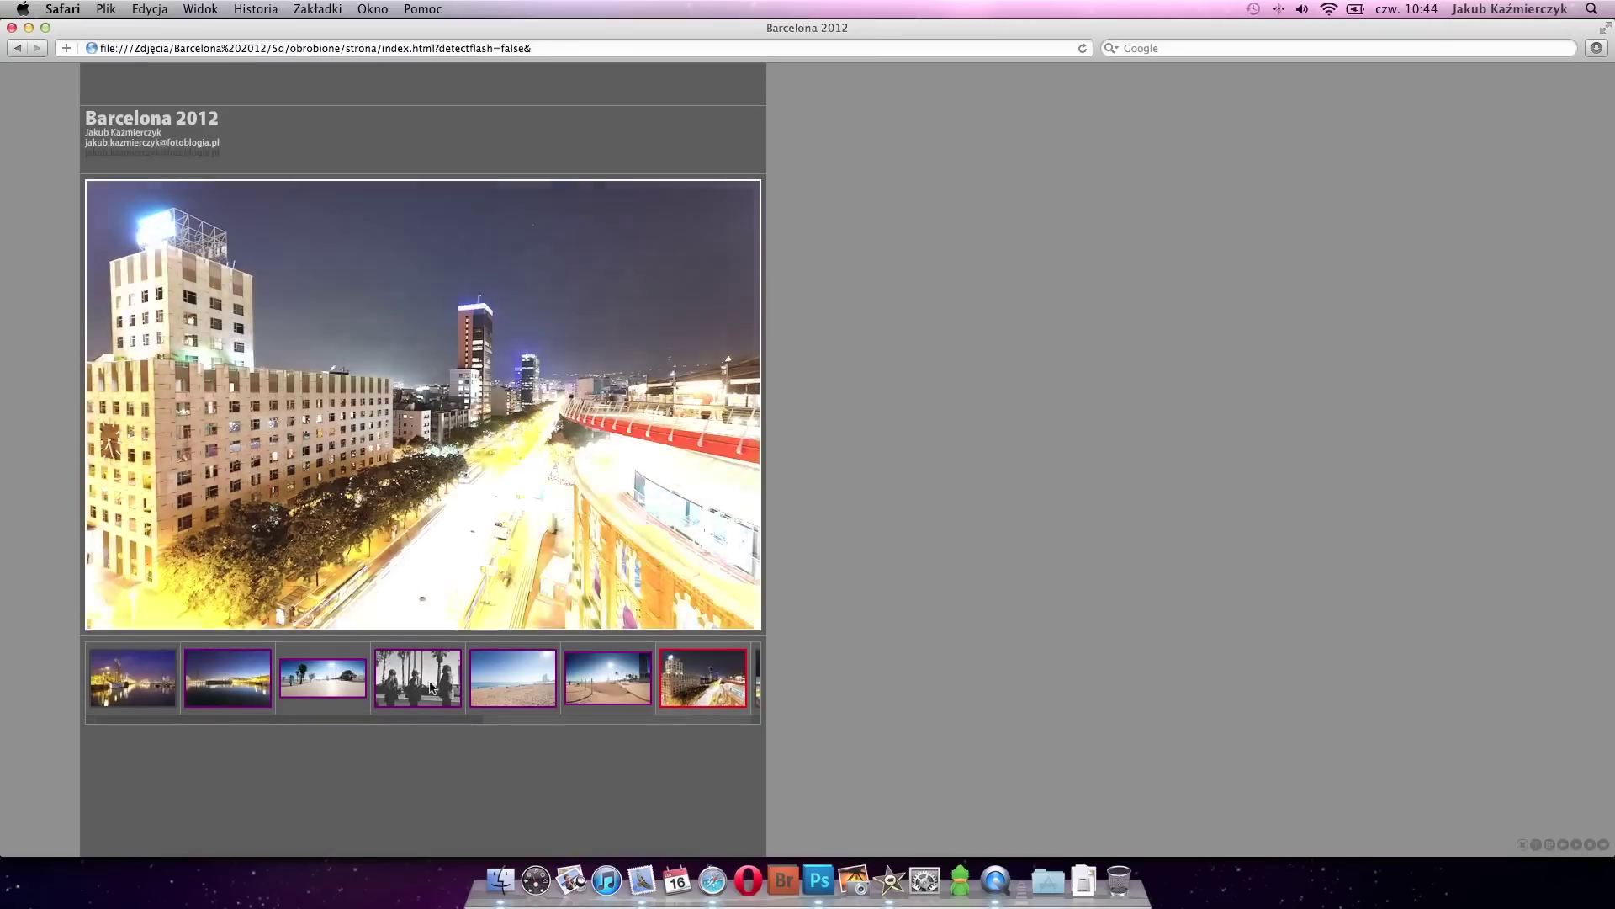
drag(430, 724, 685, 722)
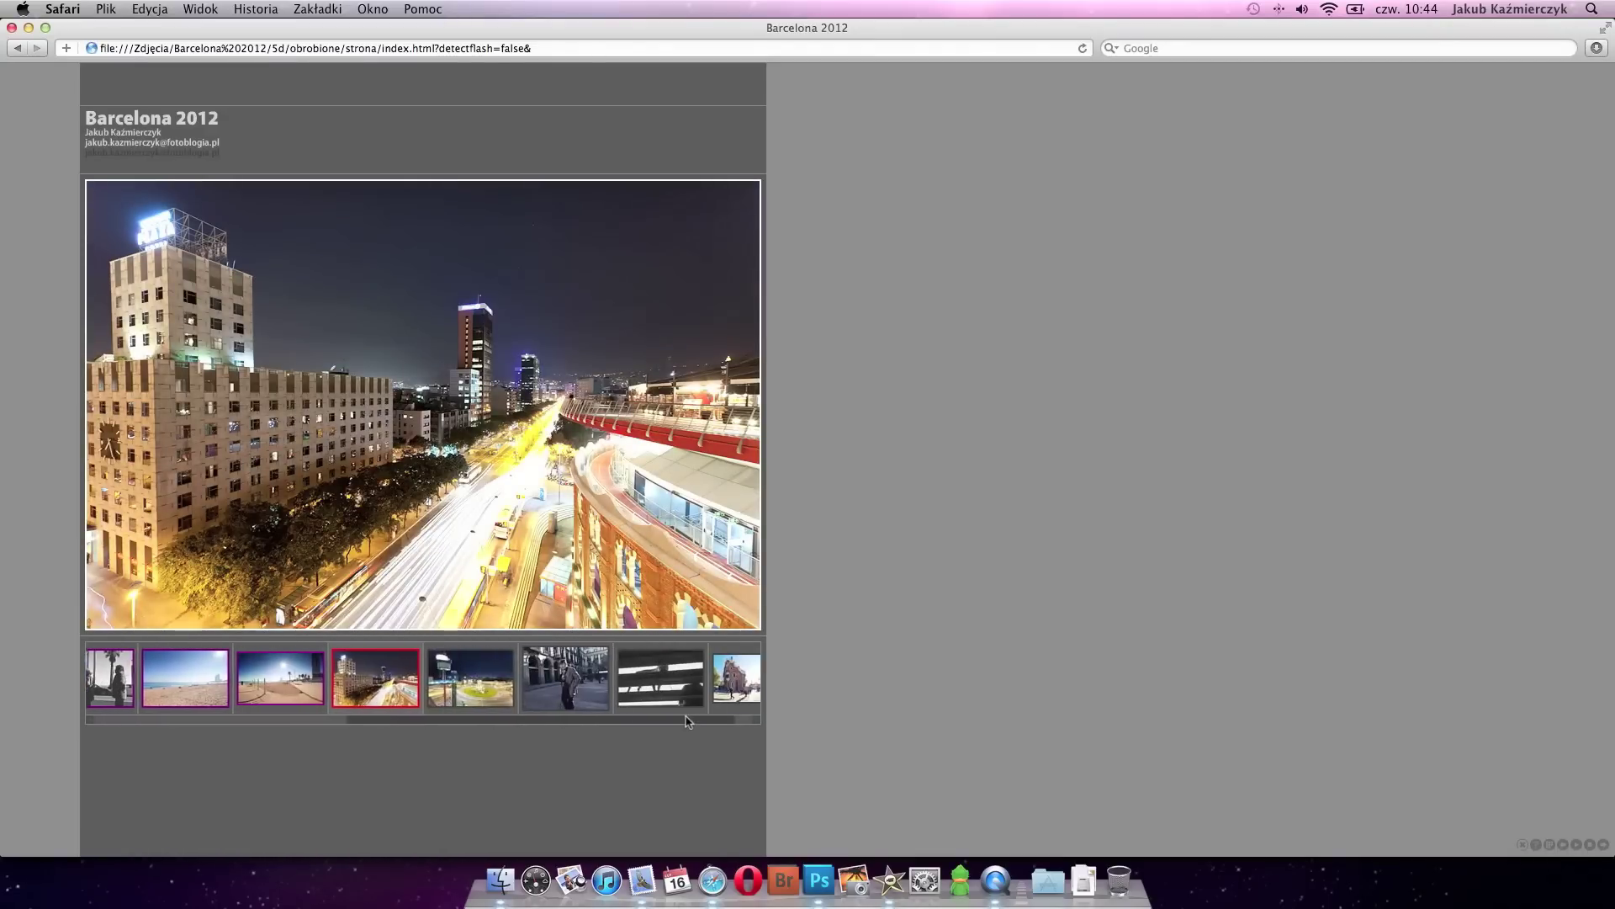
click(535, 681)
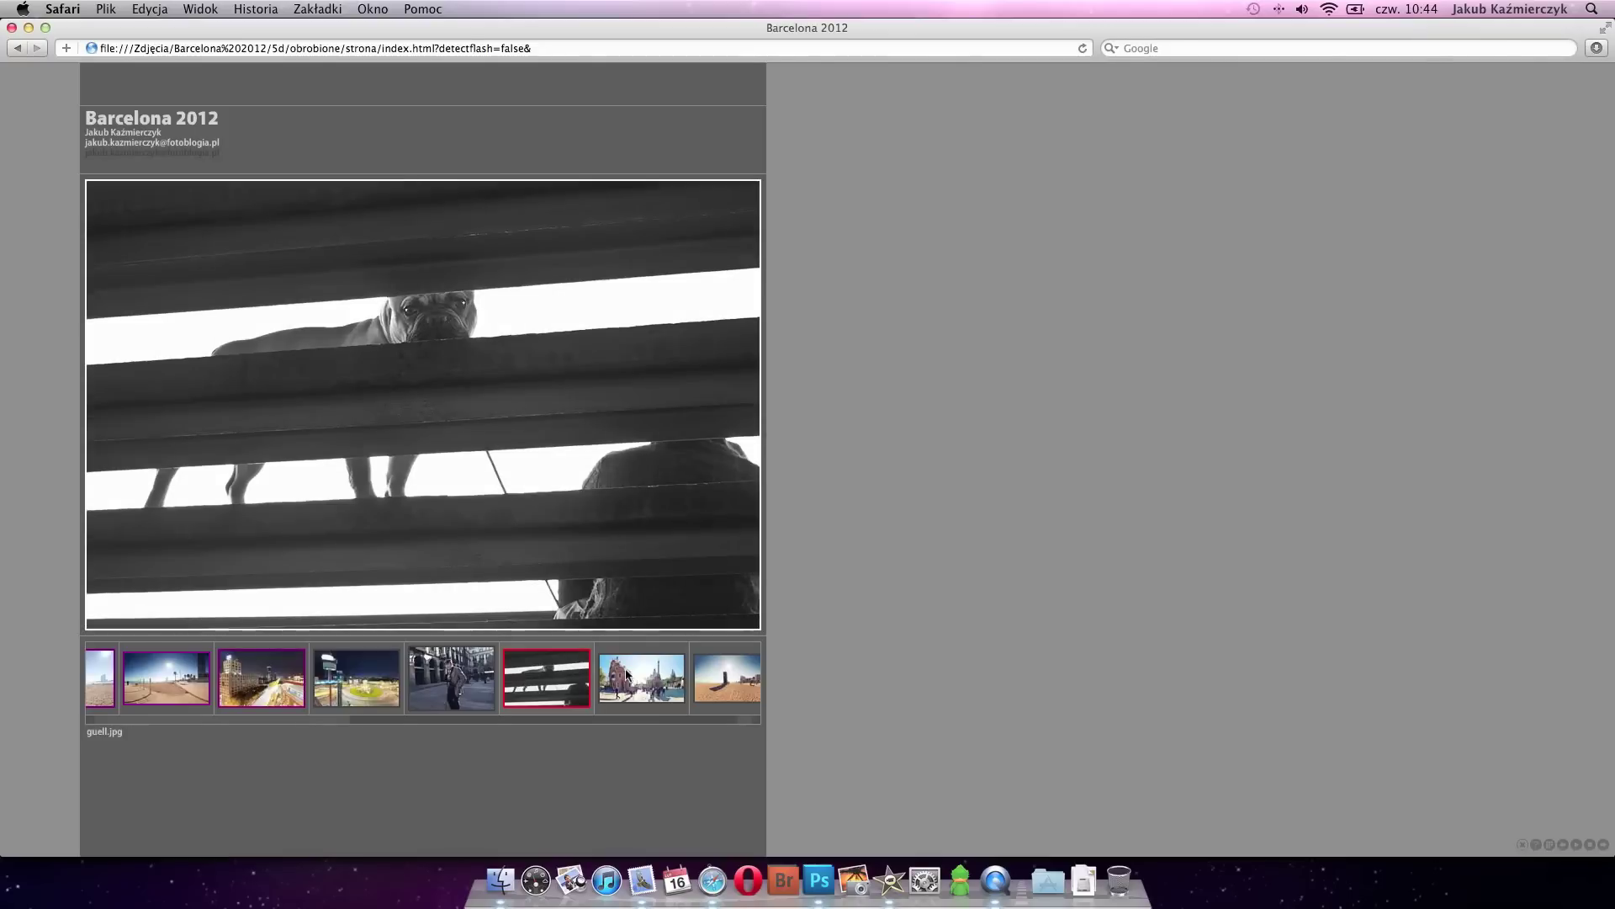
click(669, 695)
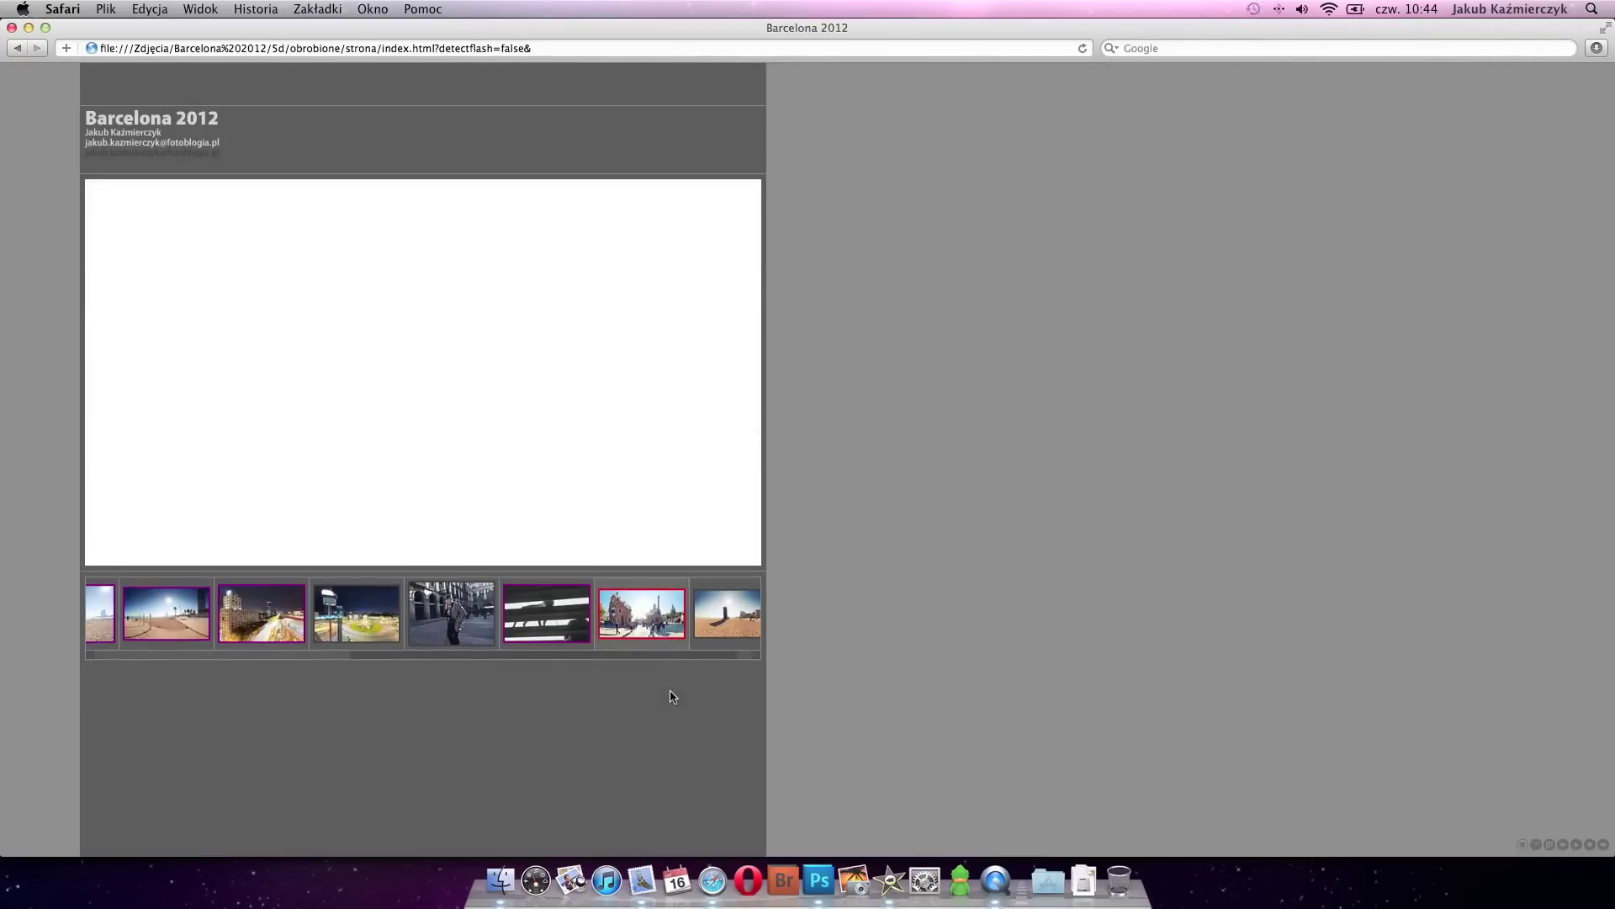
click(742, 615)
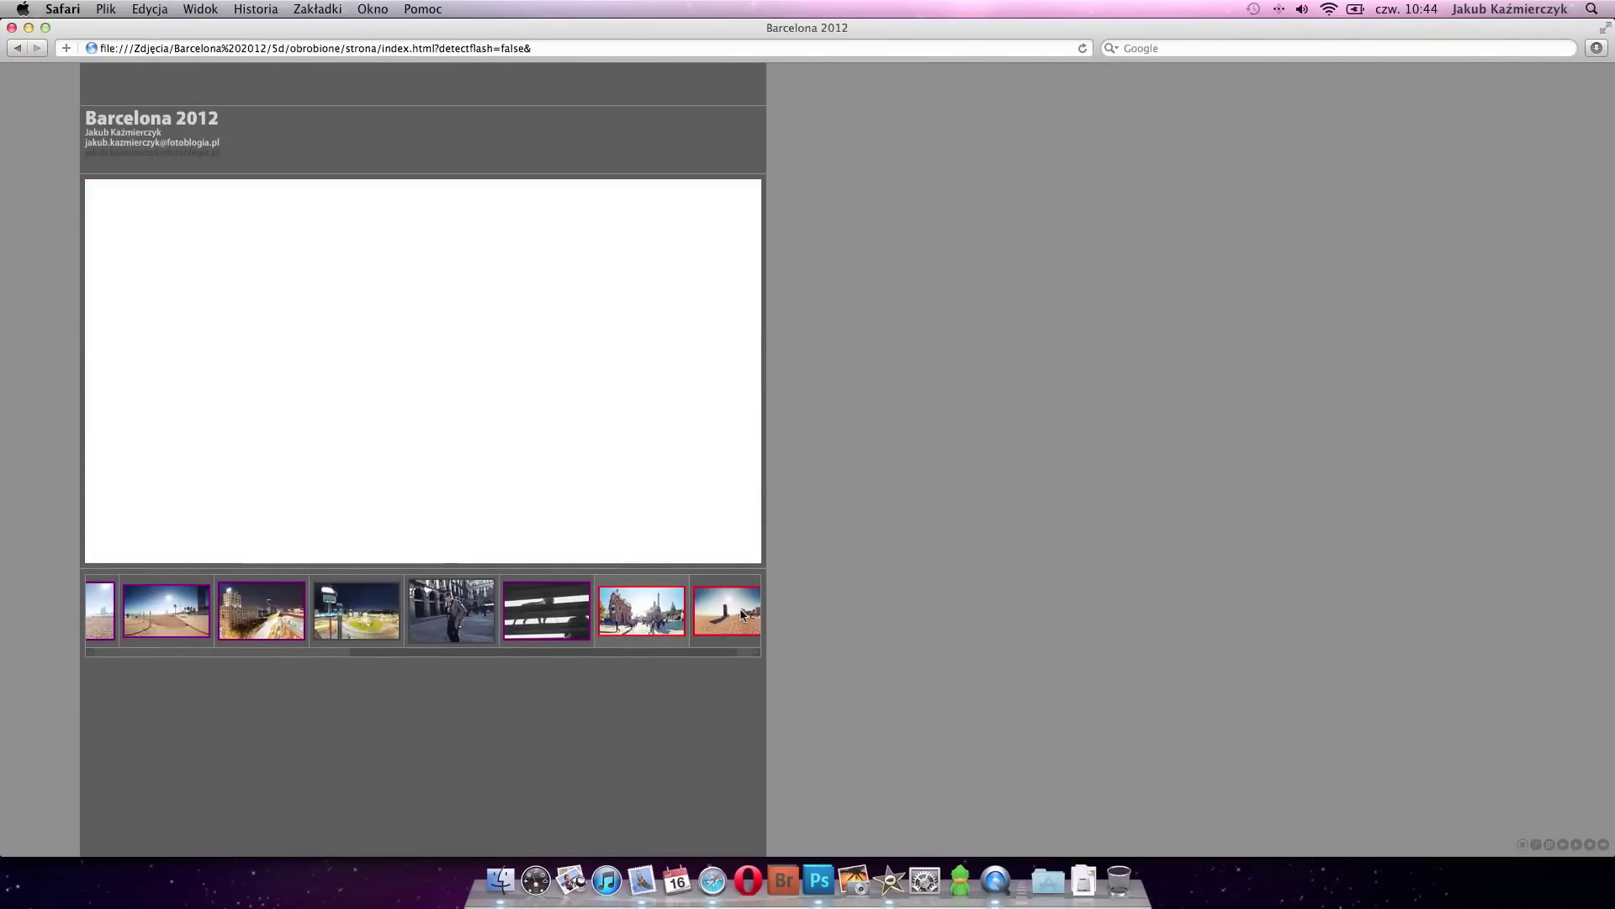